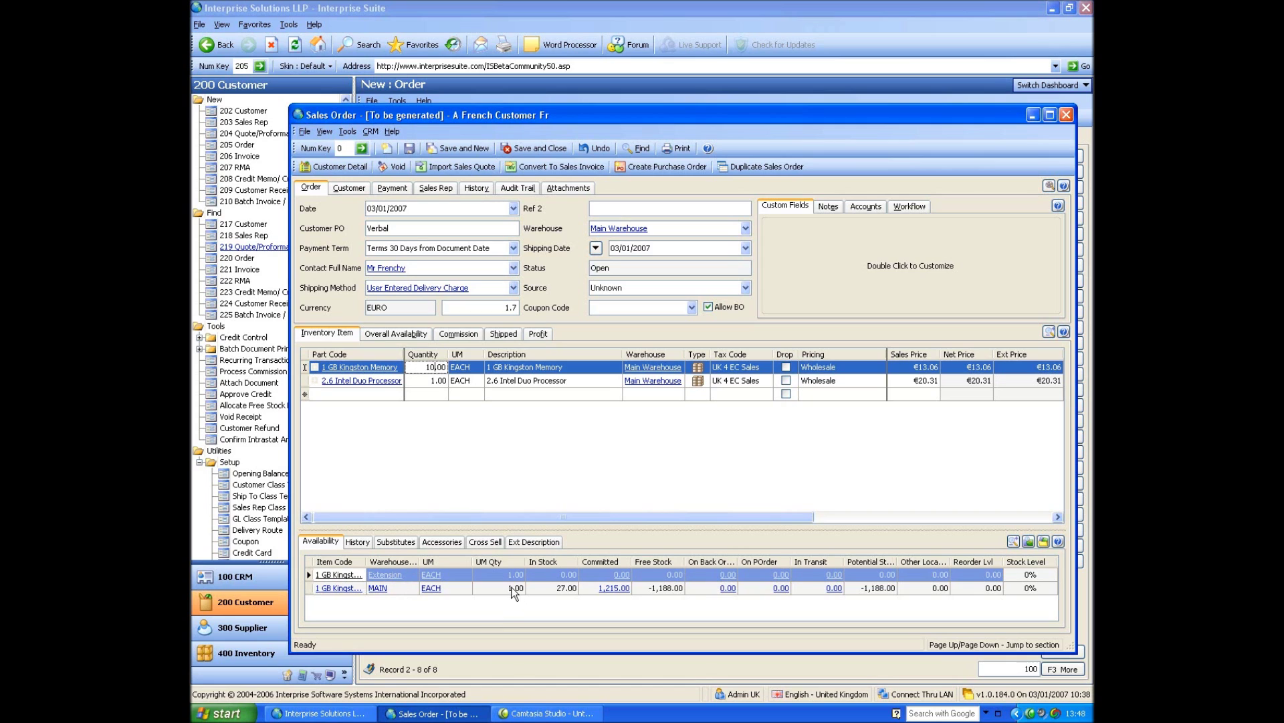
- Commit a quantity of 10 for the 1 GB Kingston Memory line, accepting it despite the available stock
{"action": "key", "text": "Return"}
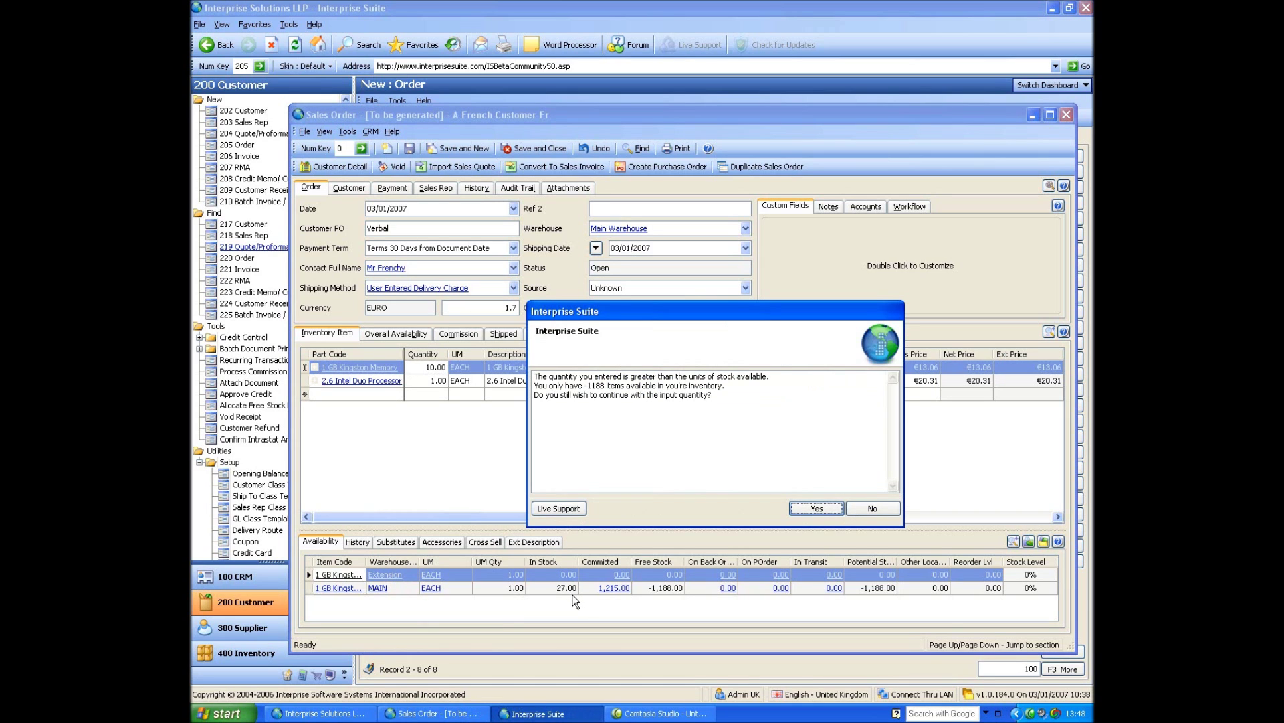
{"action": "left_click", "coordinate": [825, 511]}
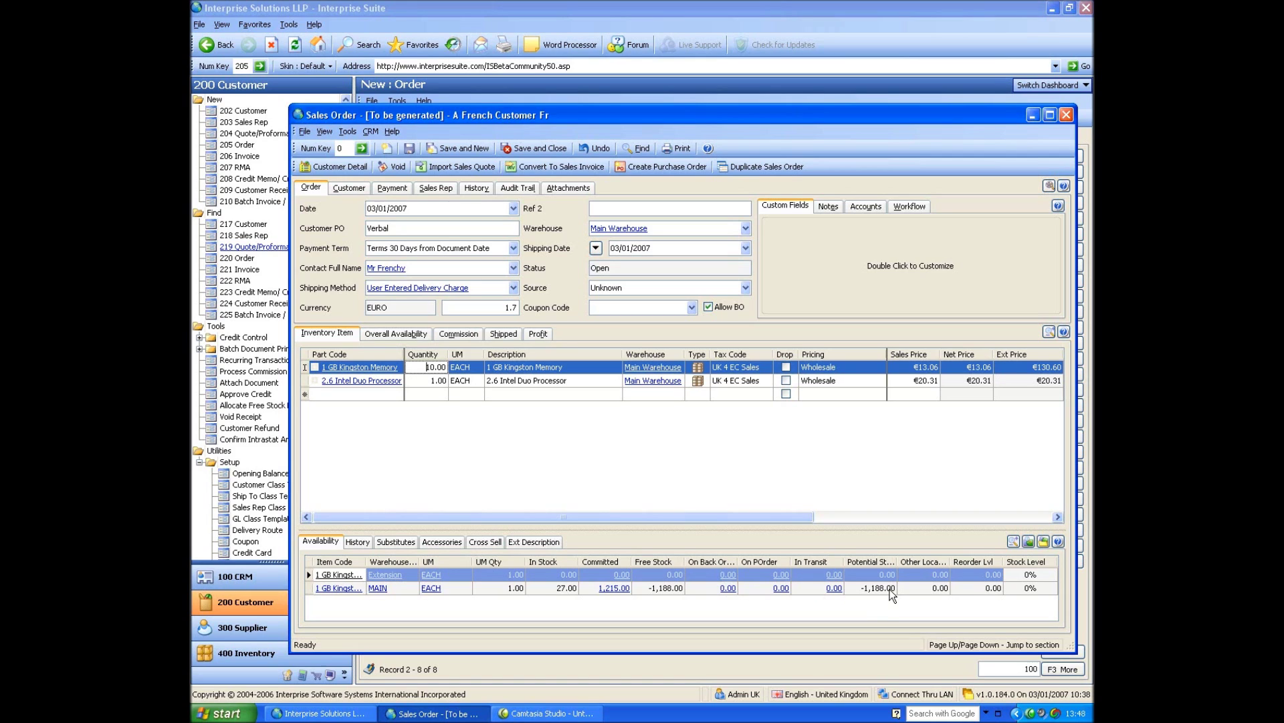
- Examine the 1 GB Kingston Memory's committed and on-order stock in the MAIN warehouse, plus its sales history and substitutes
{"action": "left_click", "coordinate": [612, 589]}
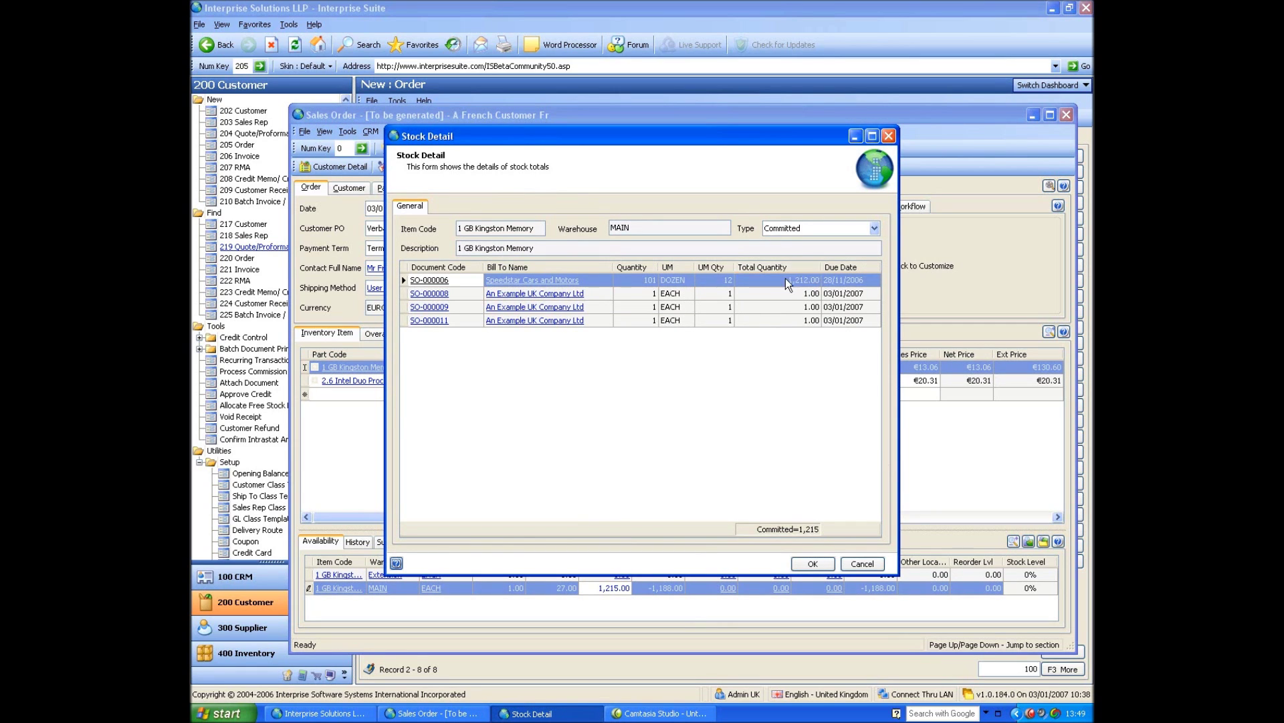
{"action": "left_click", "coordinate": [868, 564]}
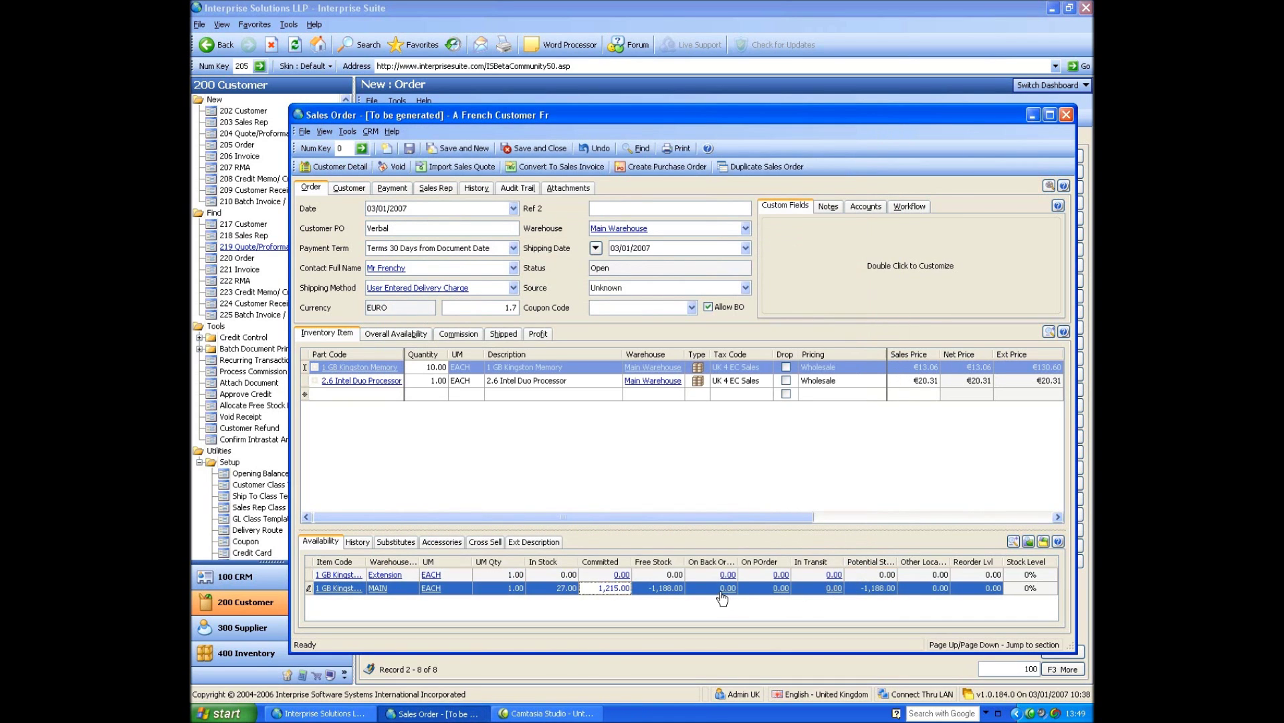
{"action": "left_click", "coordinate": [780, 590]}
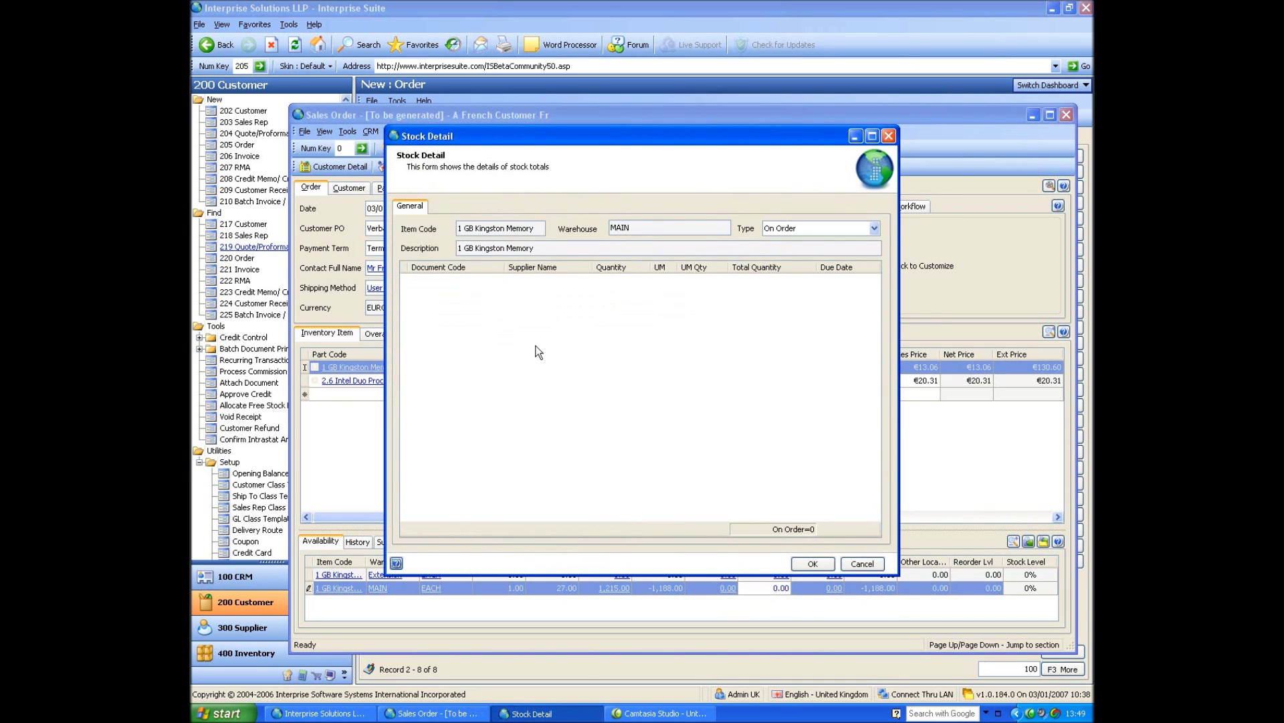
{"action": "left_click", "coordinate": [877, 567]}
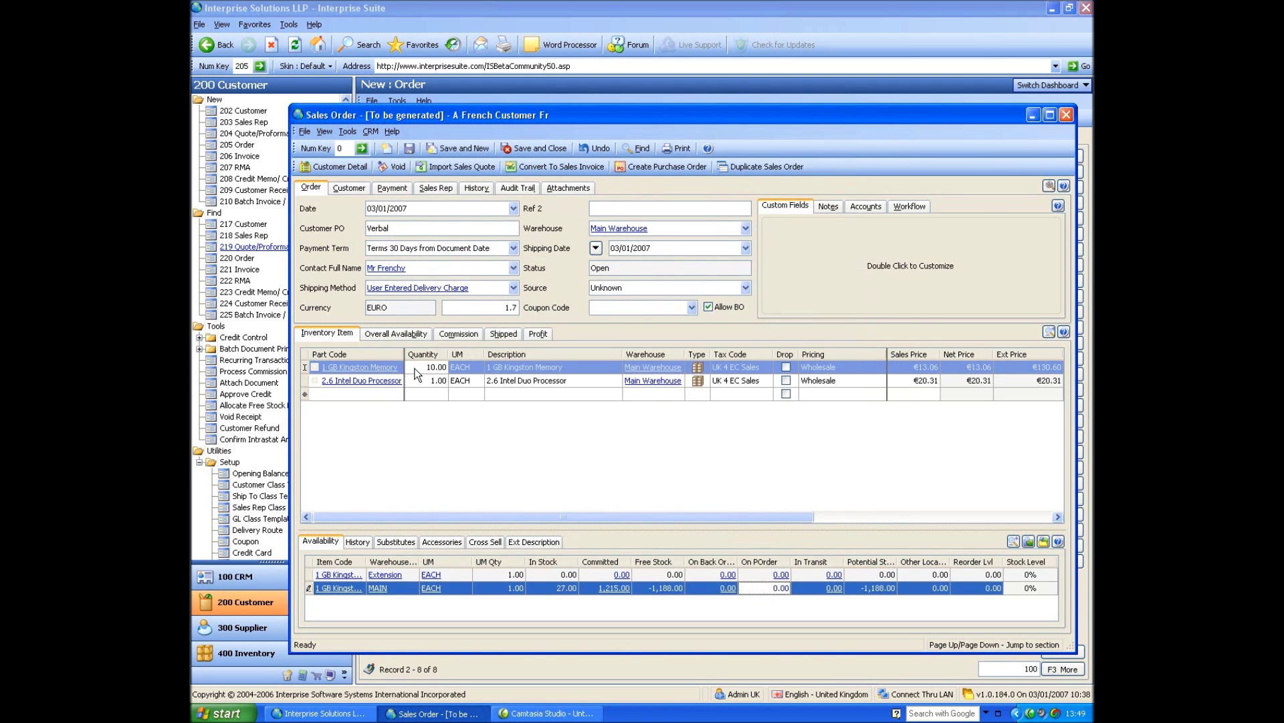
{"action": "left_click", "coordinate": [361, 543]}
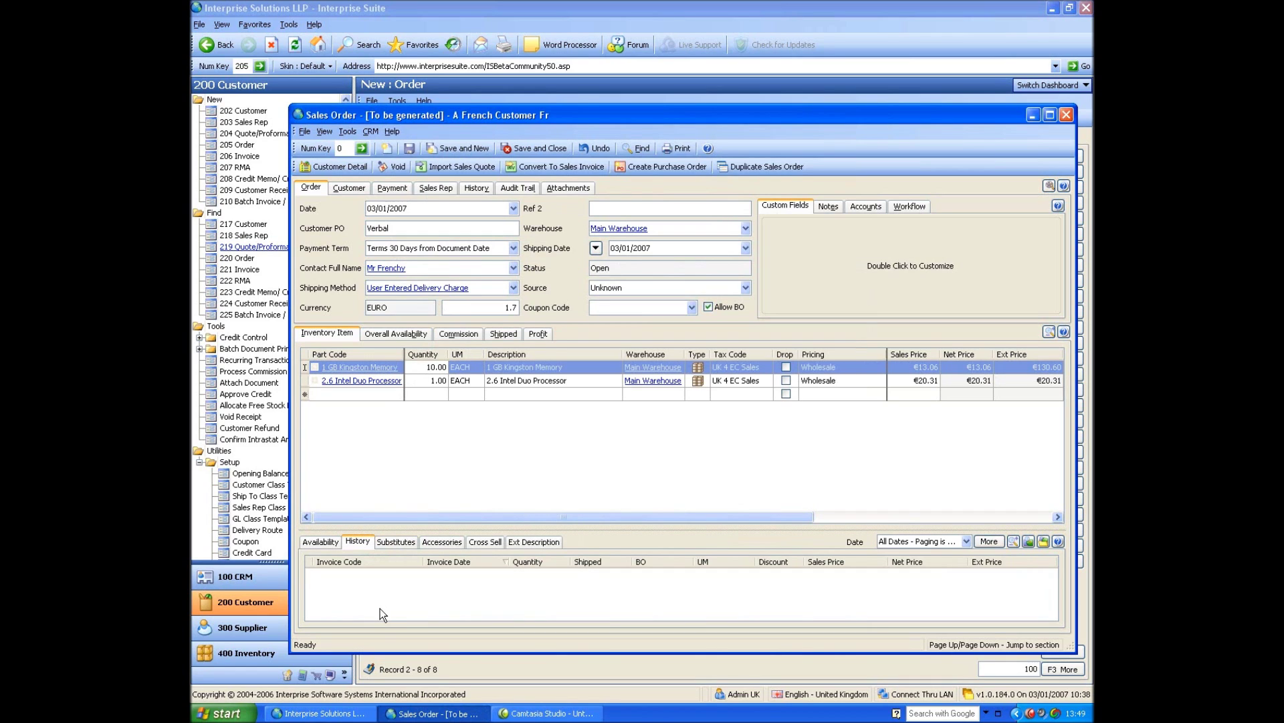
{"action": "left_click", "coordinate": [396, 543]}
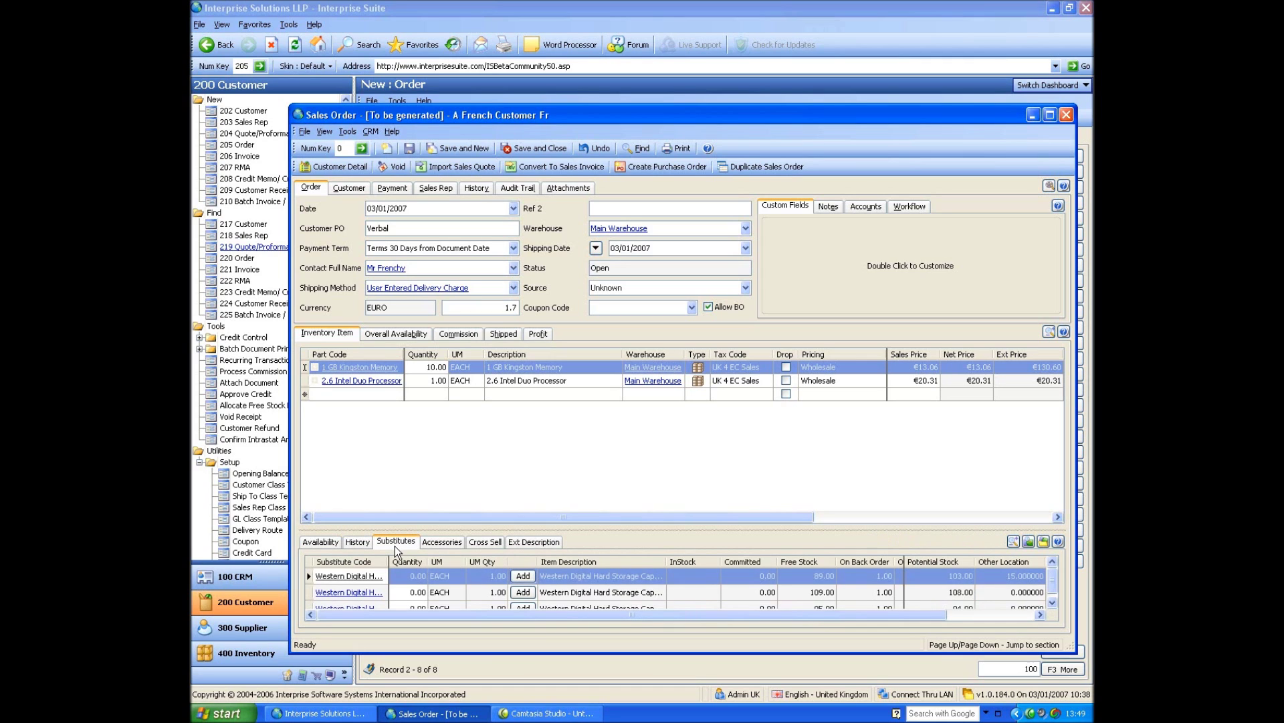
- Add the accessory K9001-1GB-High for the 1 GB Kingston Memory to the order with quantity 1
{"action": "left_click", "coordinate": [440, 544]}
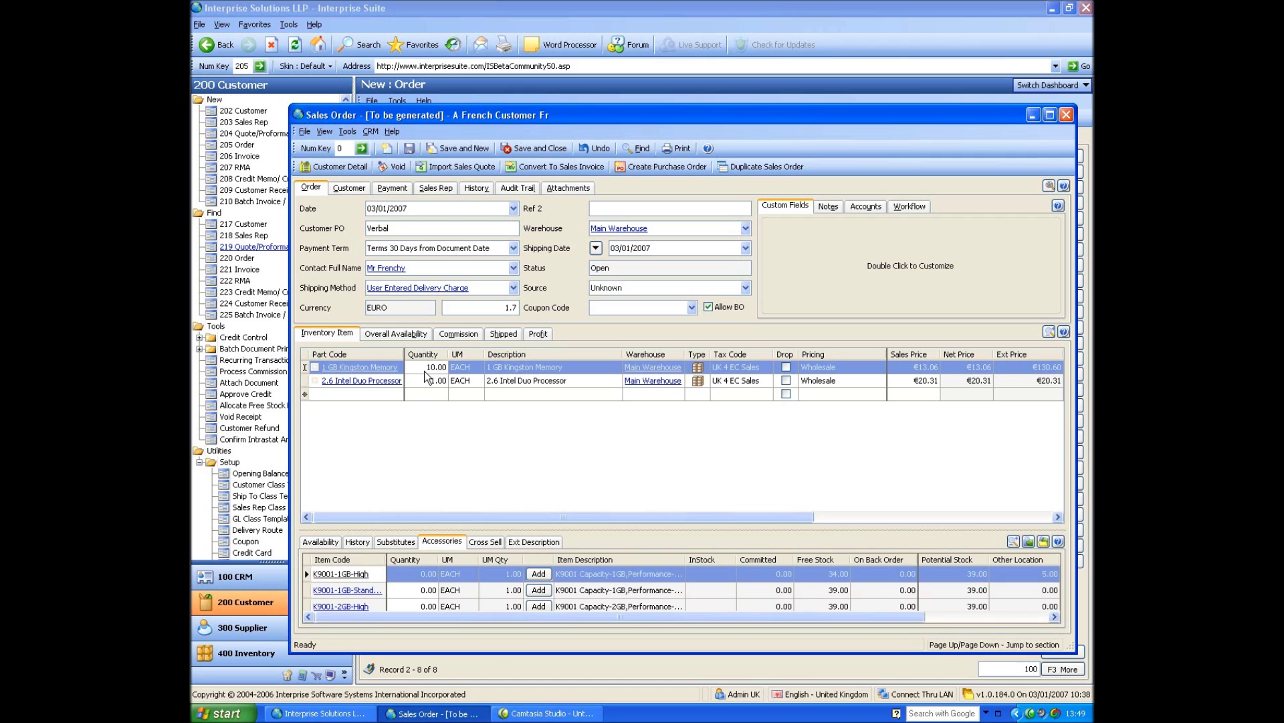
{"action": "type", "text": "1"}
{"action": "left_click", "coordinate": [538, 574]}
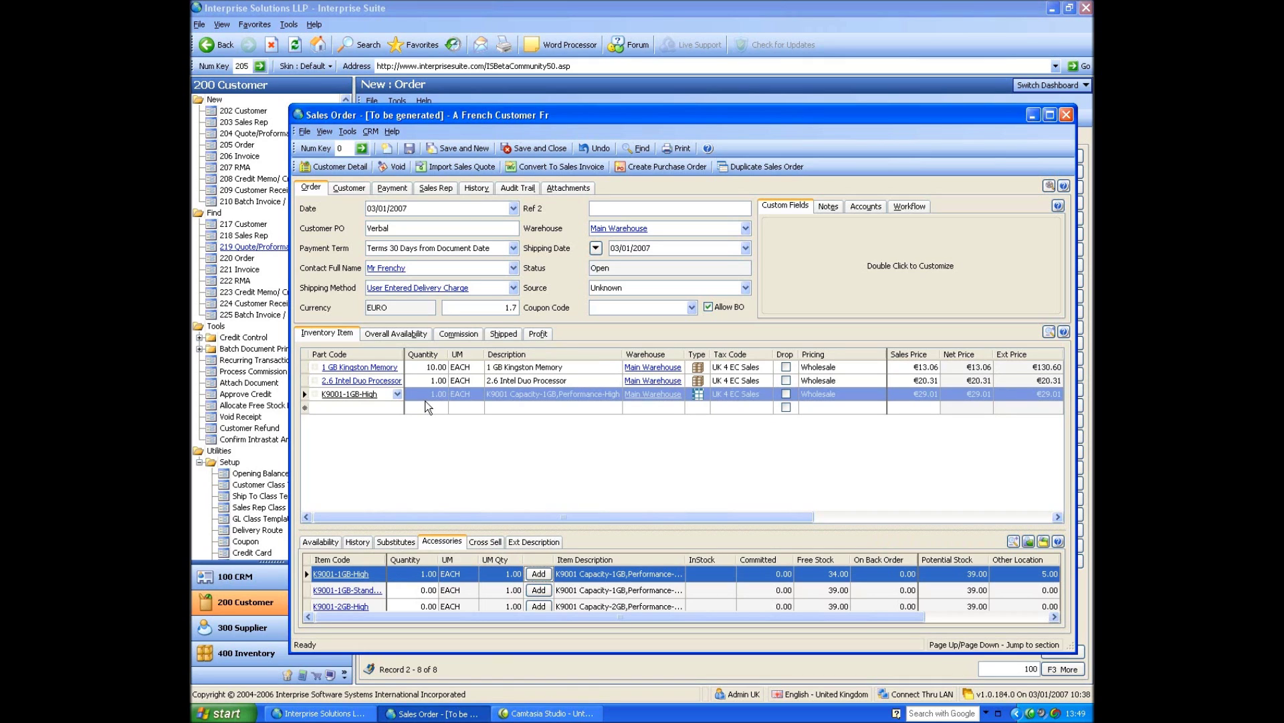
- Add the cross-sell item K9001-1GB-High for the 1 GB Kingston Memory to the order with quantity 1
{"action": "left_click", "coordinate": [418, 368]}
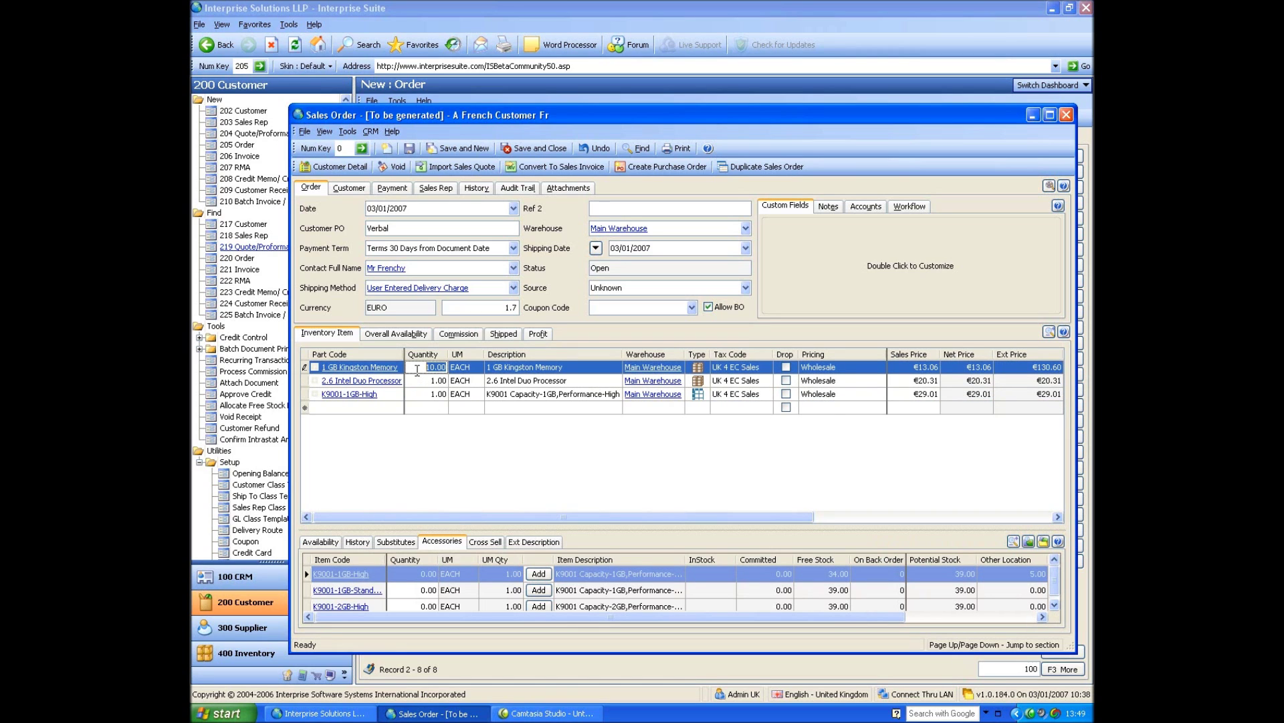
{"action": "left_click", "coordinate": [484, 541]}
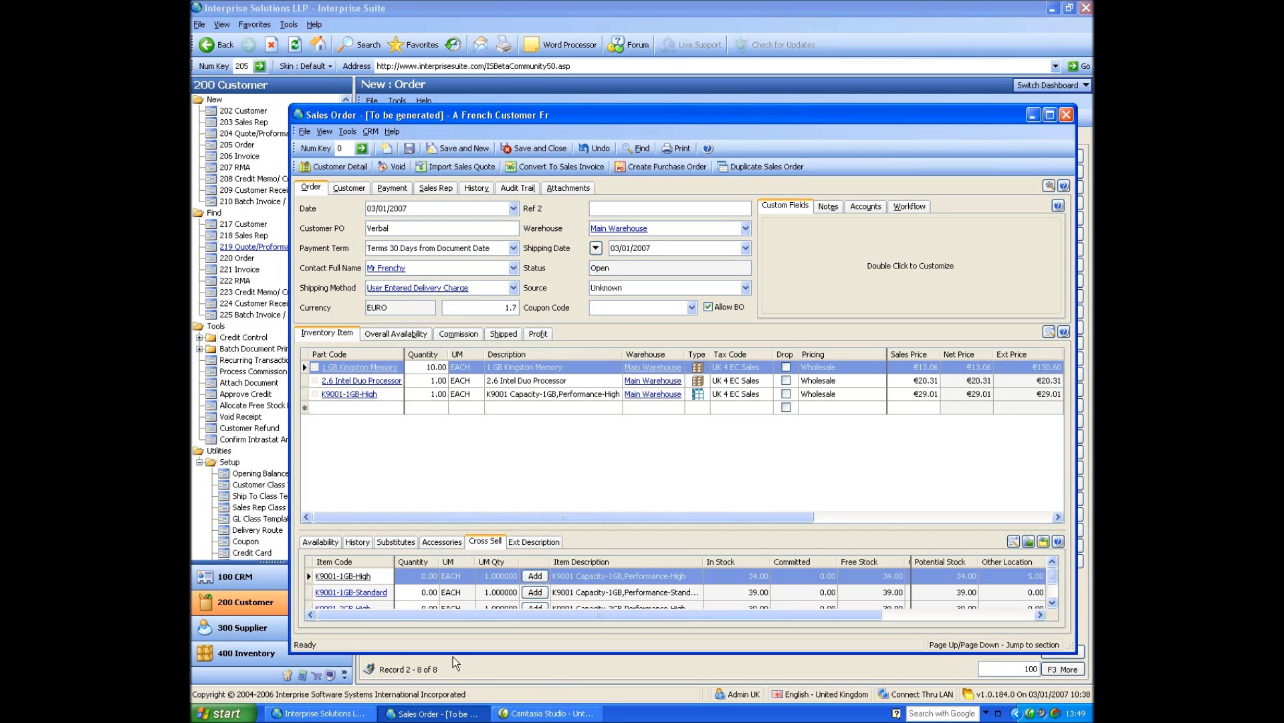
{"action": "left_click", "coordinate": [414, 577]}
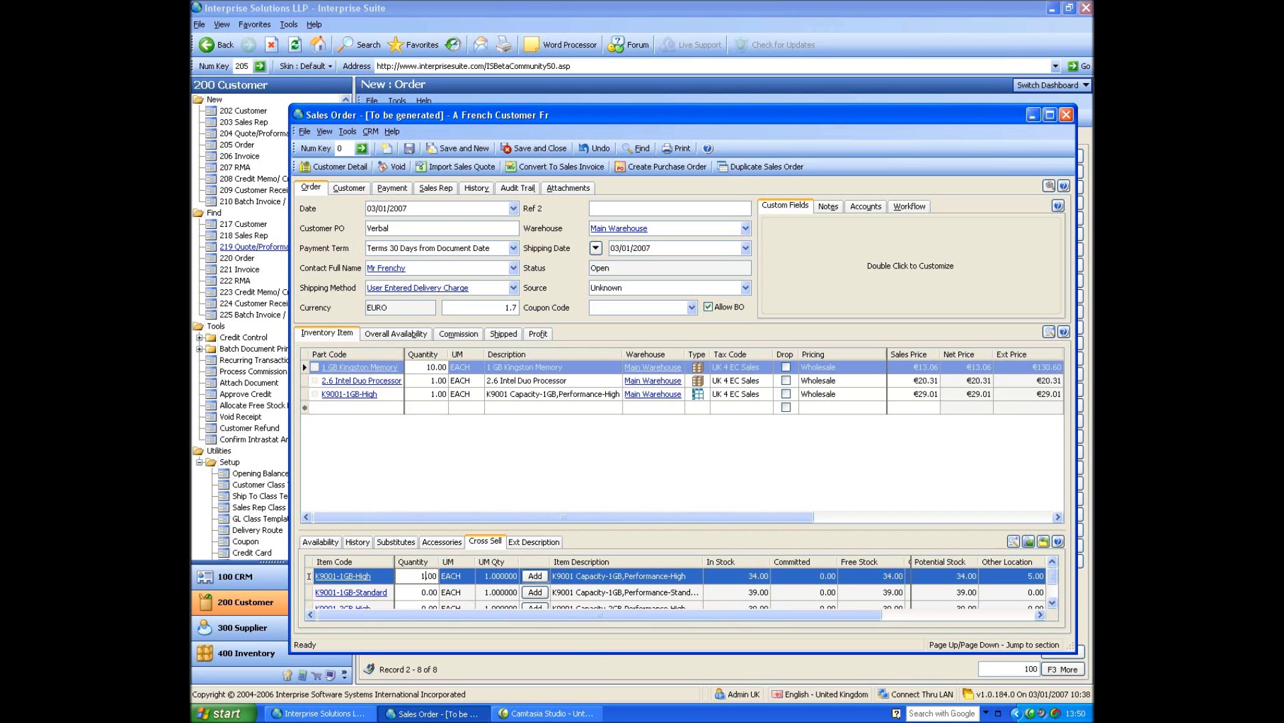
{"action": "left_click", "coordinate": [534, 576]}
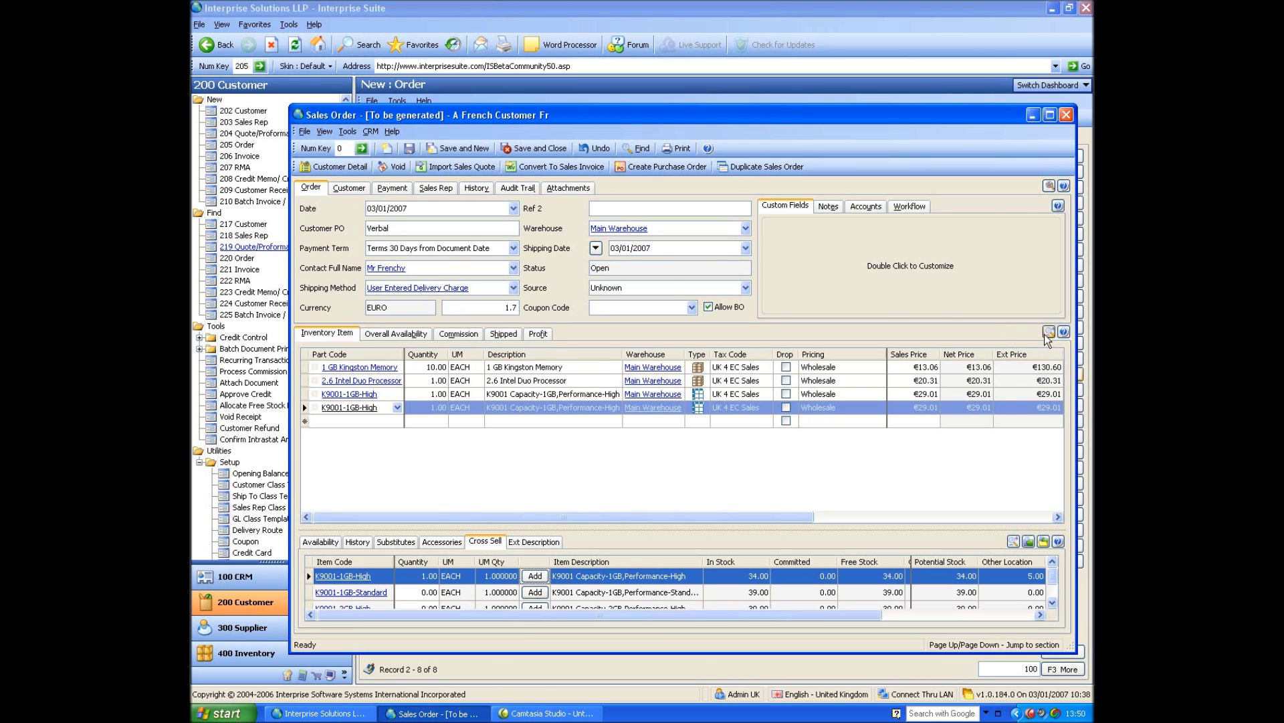
- Enlarge and restore the order lines area, and expand the cross-sell list to inspect all its items before restoring it
{"action": "key", "text": "Page_Down"}
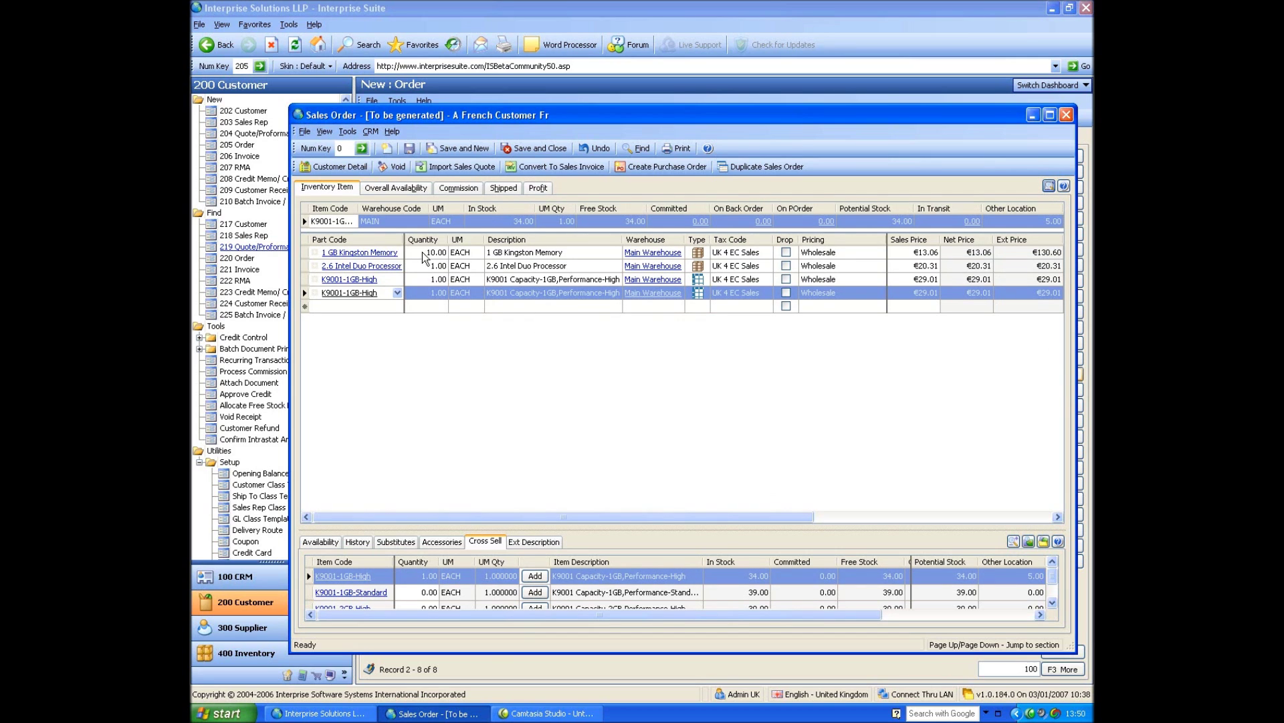
{"action": "key", "text": "Page_Up"}
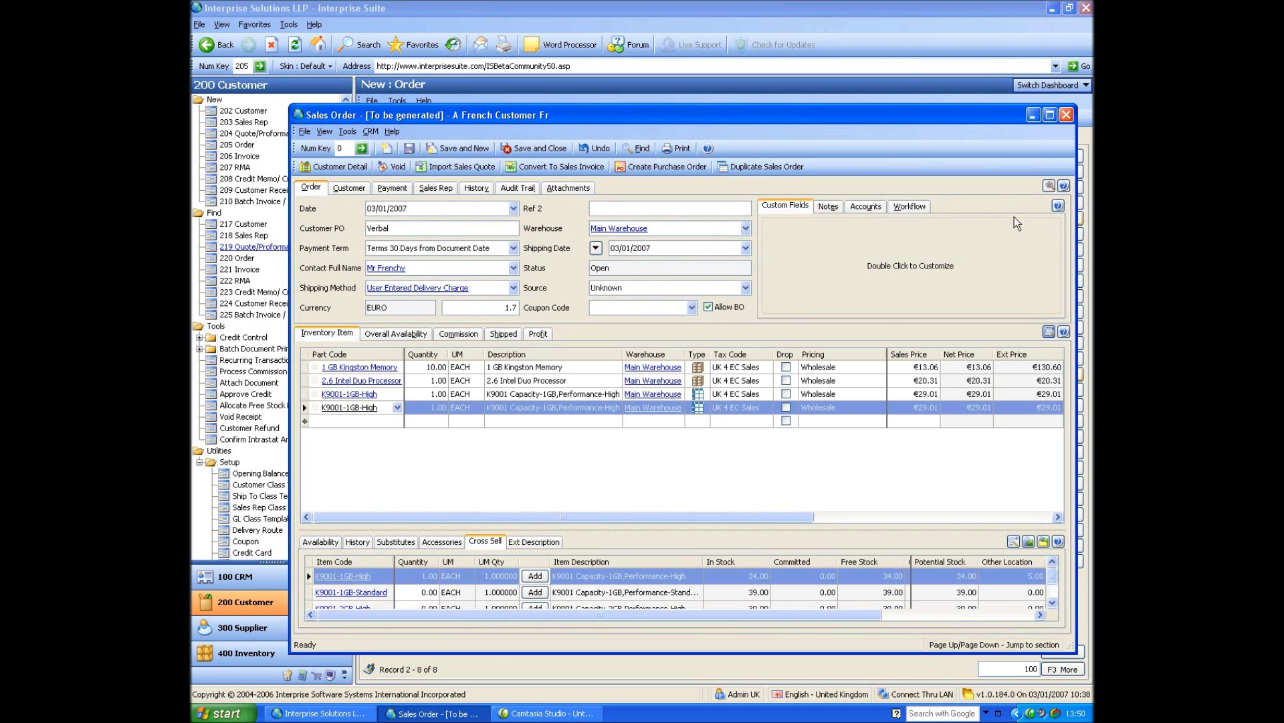
{"action": "left_click", "coordinate": [1013, 542]}
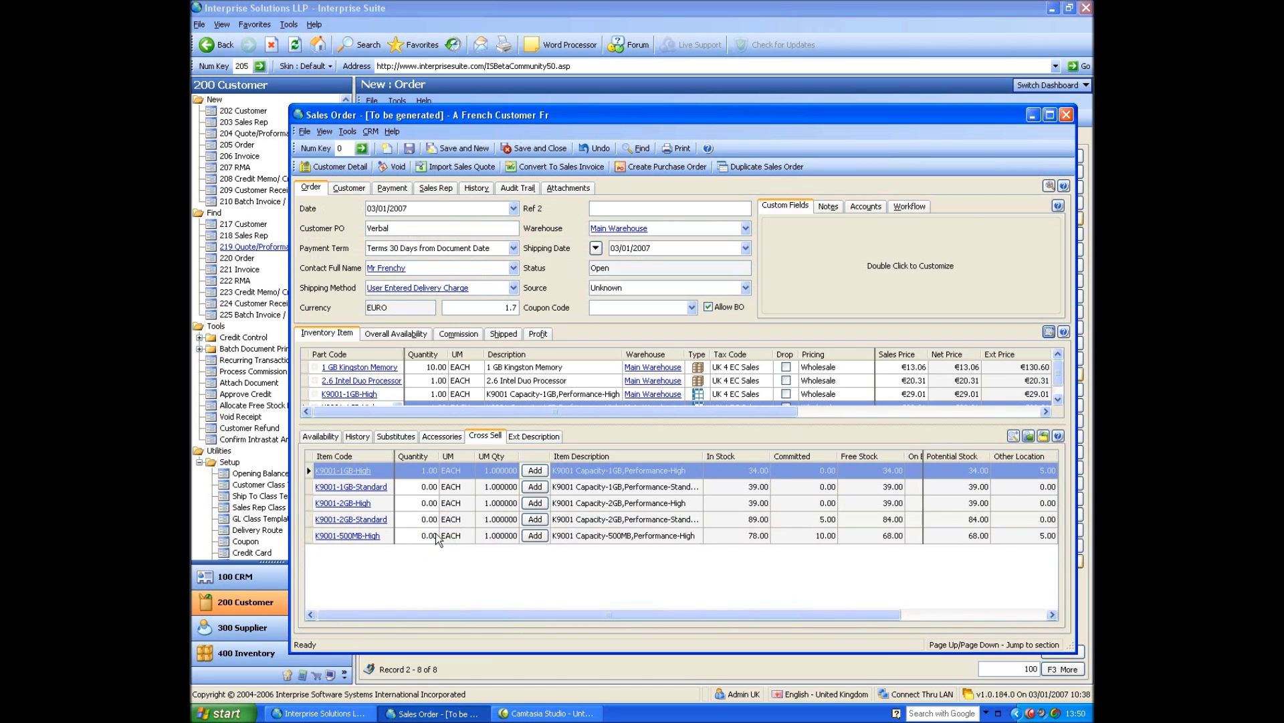
{"action": "left_click", "coordinate": [420, 519]}
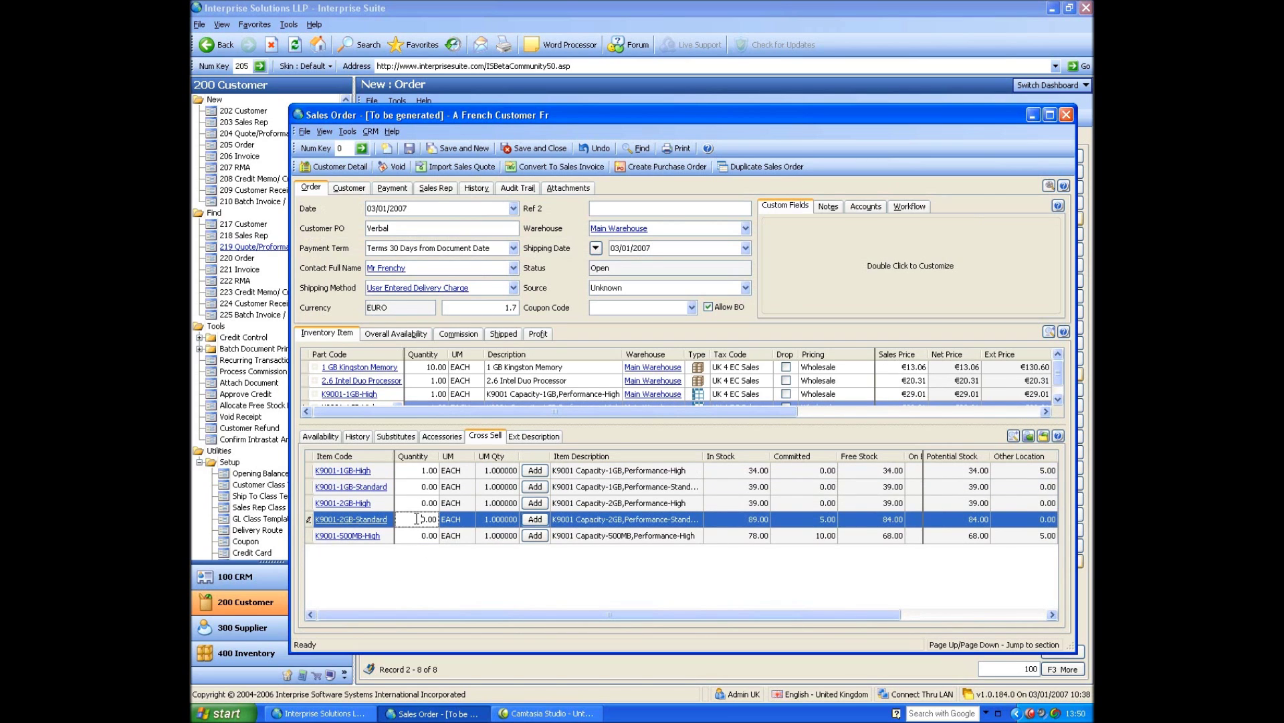
{"action": "left_click", "coordinate": [1014, 436]}
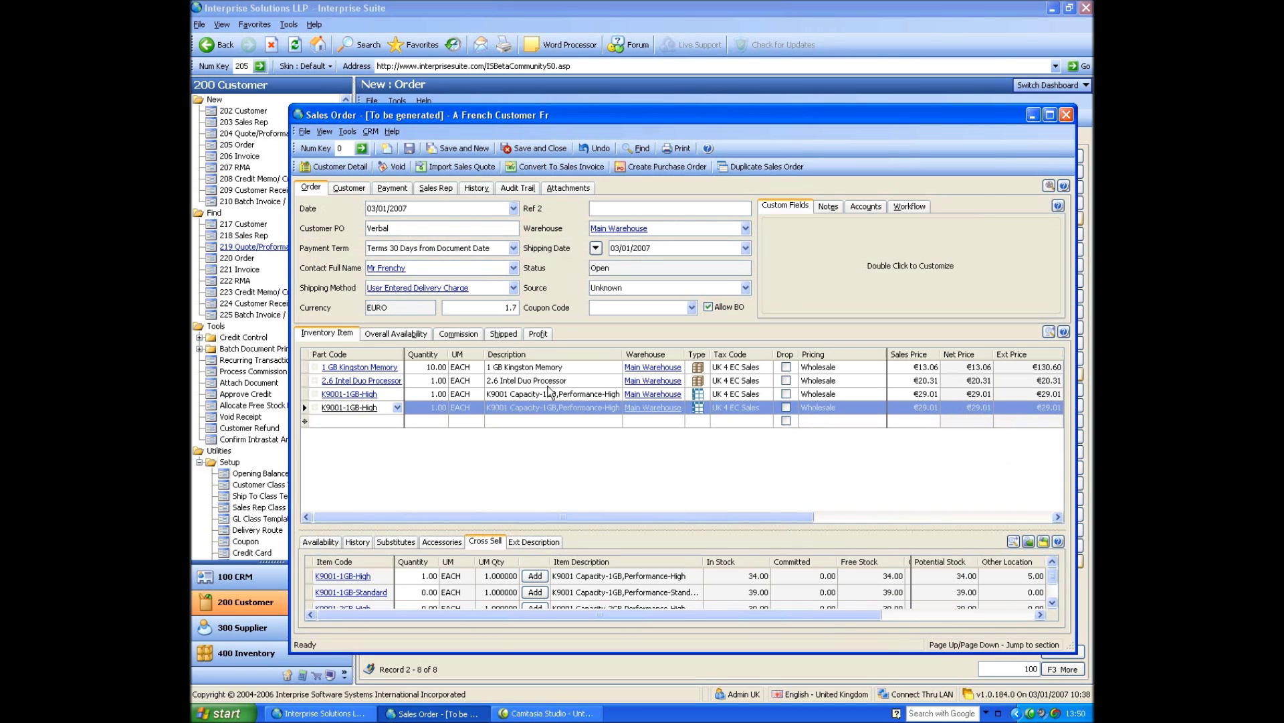
- Set the sales price of the 1 GB Kingston Memory line to €20.00
{"action": "left_click", "coordinate": [441, 367]}
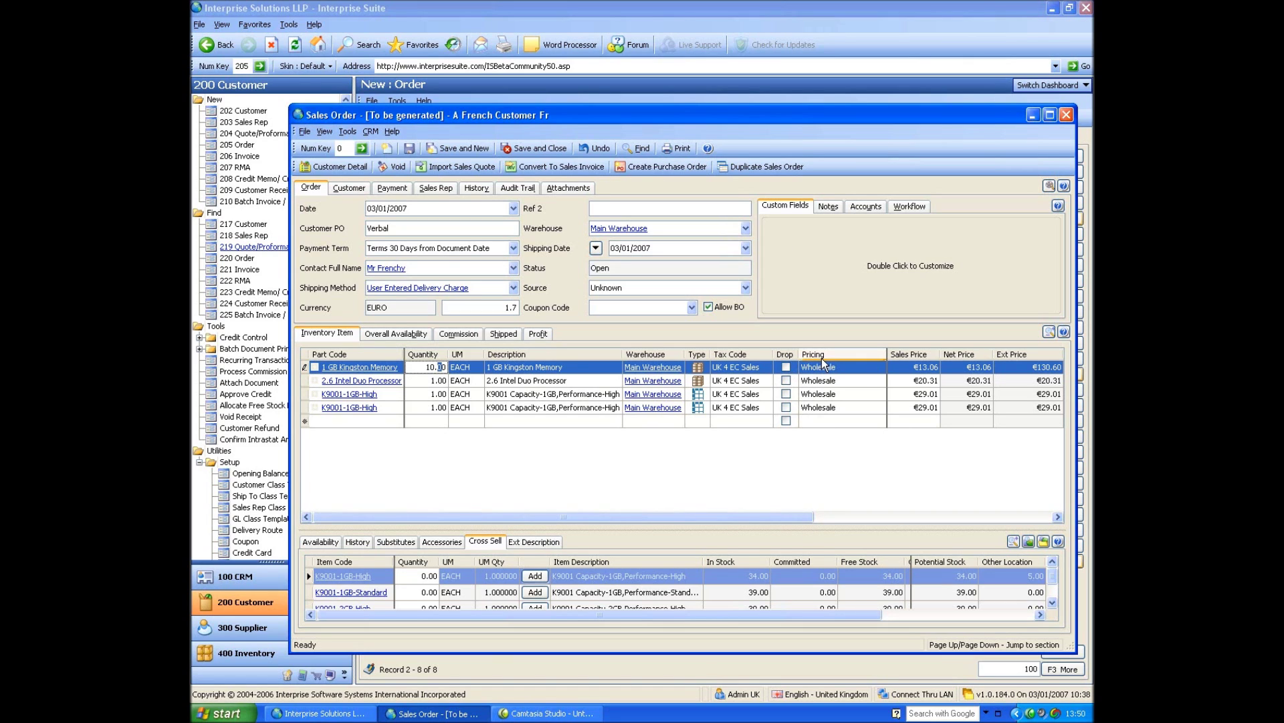
{"action": "left_click", "coordinate": [920, 367]}
{"action": "type", "text": "20"}
{"action": "key", "text": "Return"}
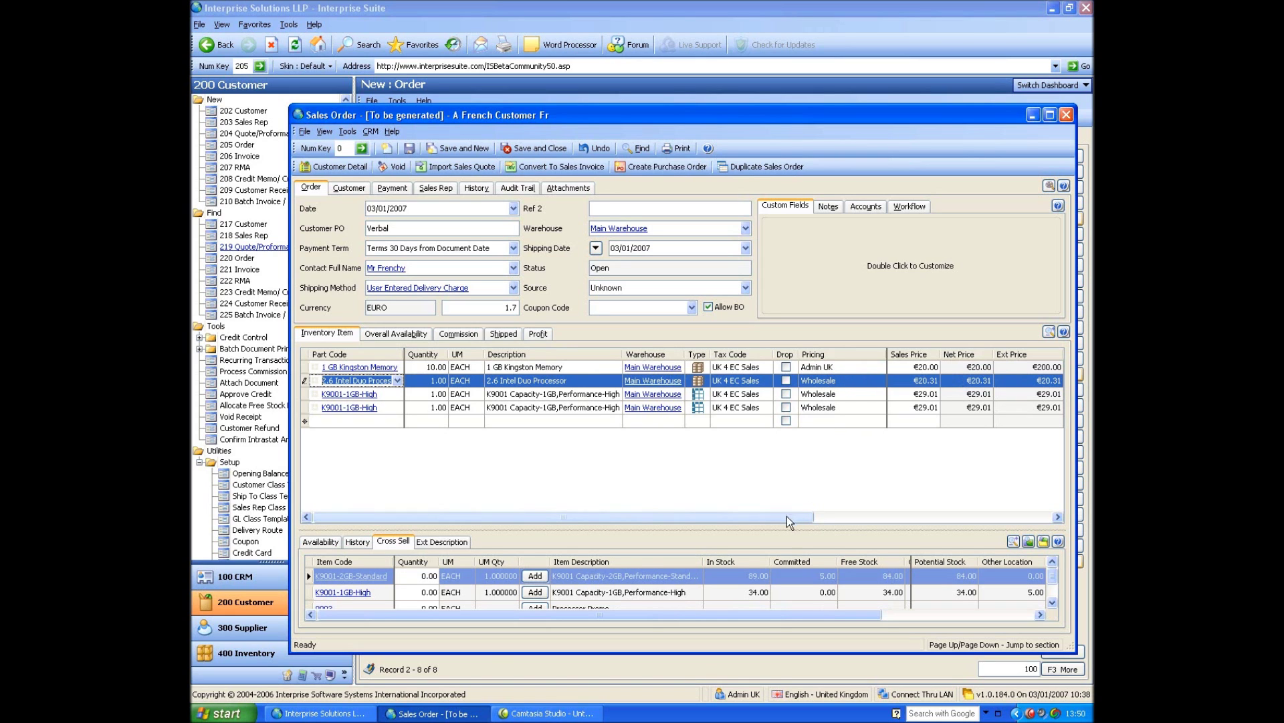
- Review the order lines' remaining cost and account columns, along with the commission per item and the sales rep split
{"action": "left_click_drag", "start_coordinate": [789, 517], "coordinate": [952, 506]}
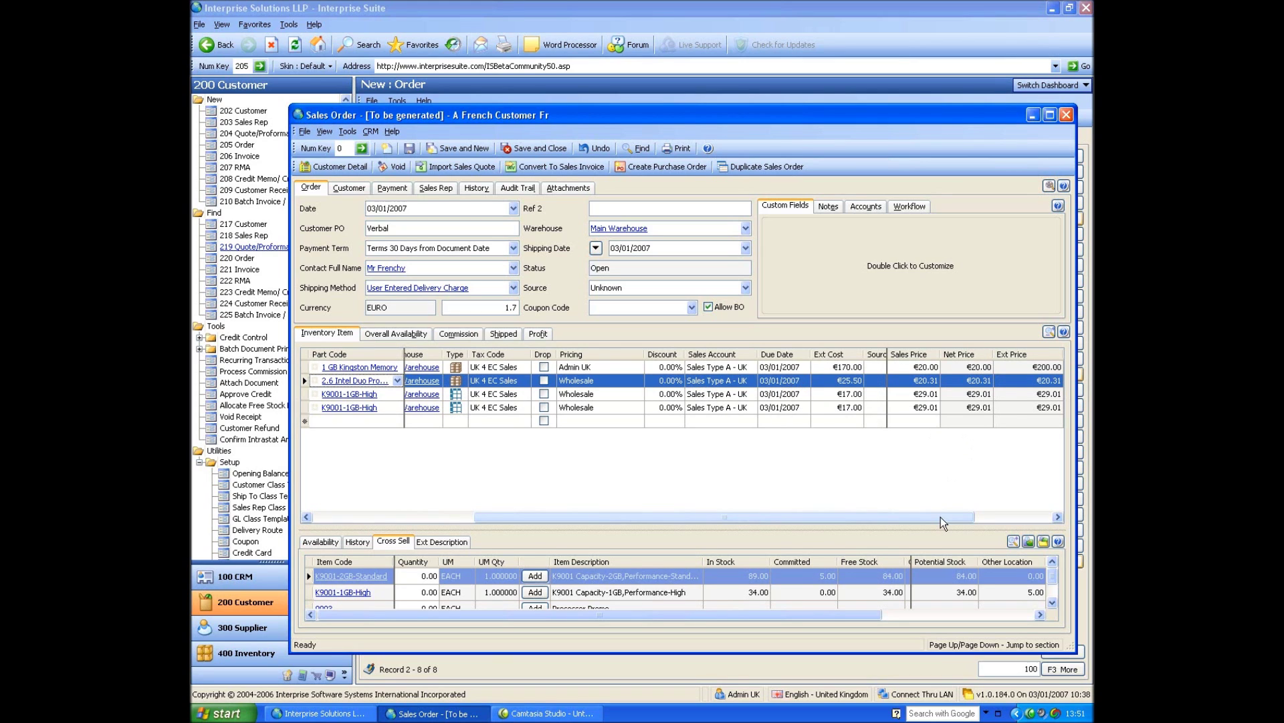
{"action": "left_click_drag", "start_coordinate": [942, 515], "coordinate": [741, 516]}
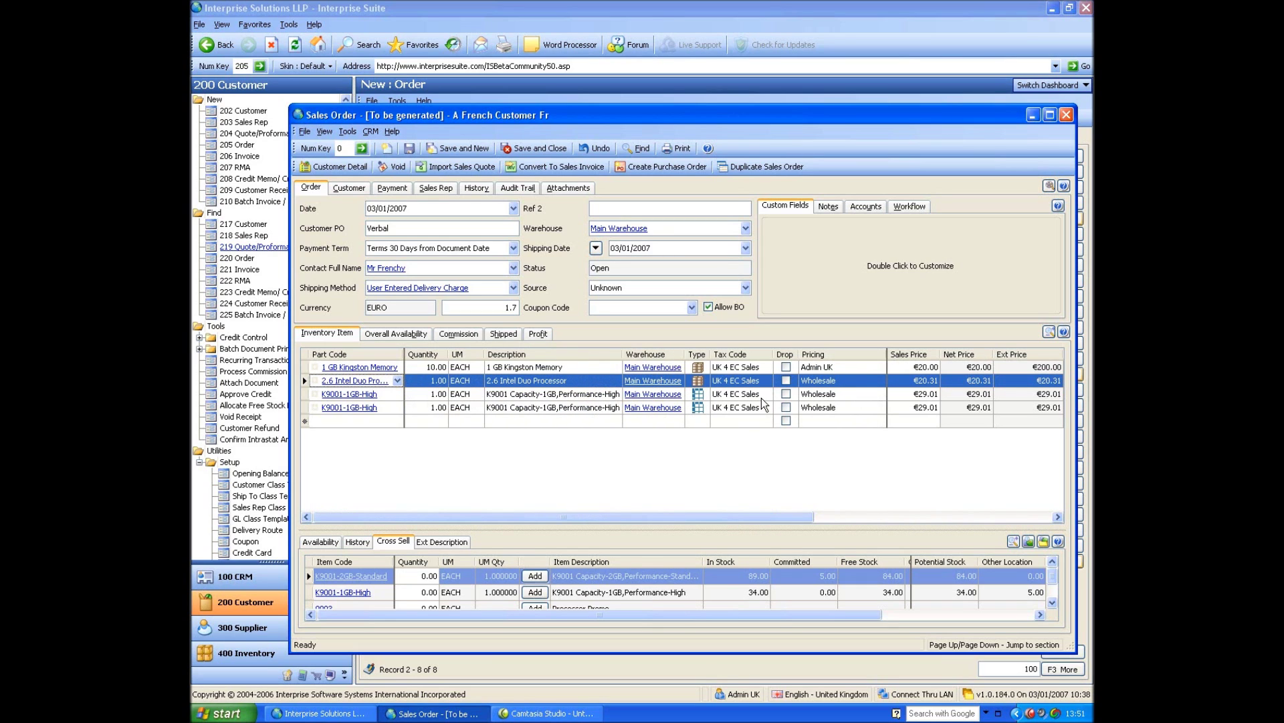
{"action": "left_click", "coordinate": [459, 334]}
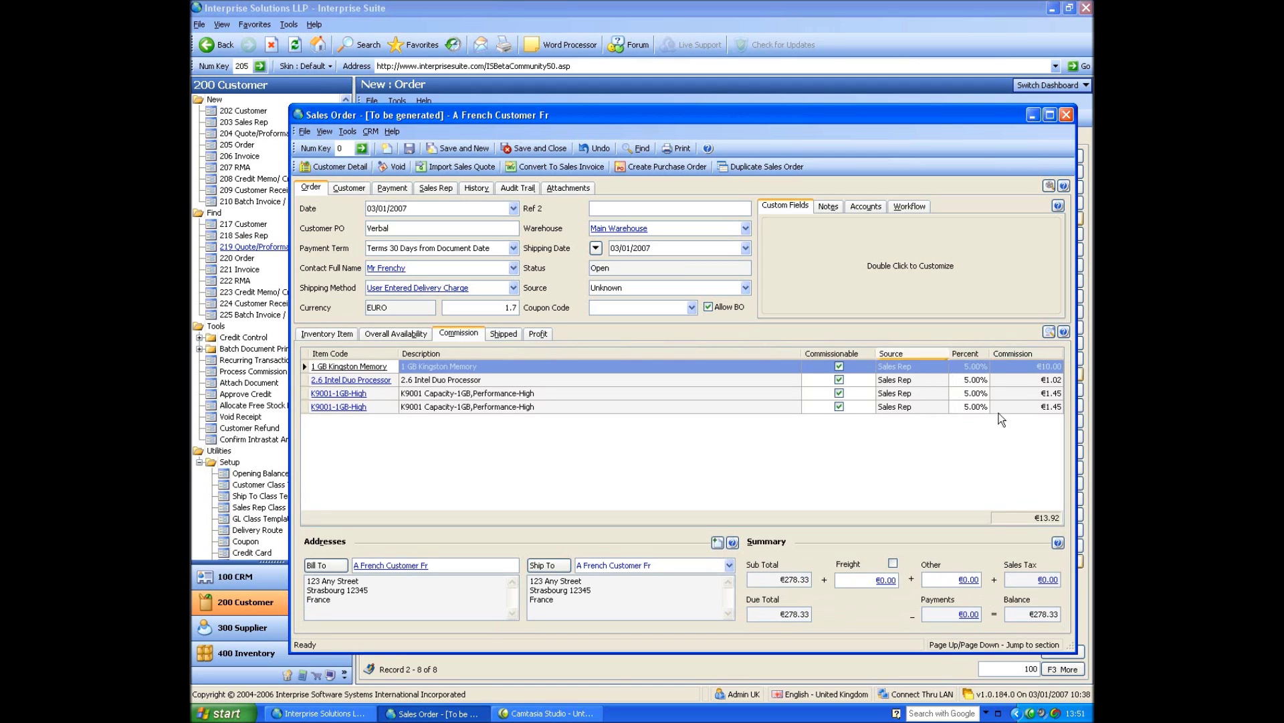
{"action": "left_click", "coordinate": [447, 190]}
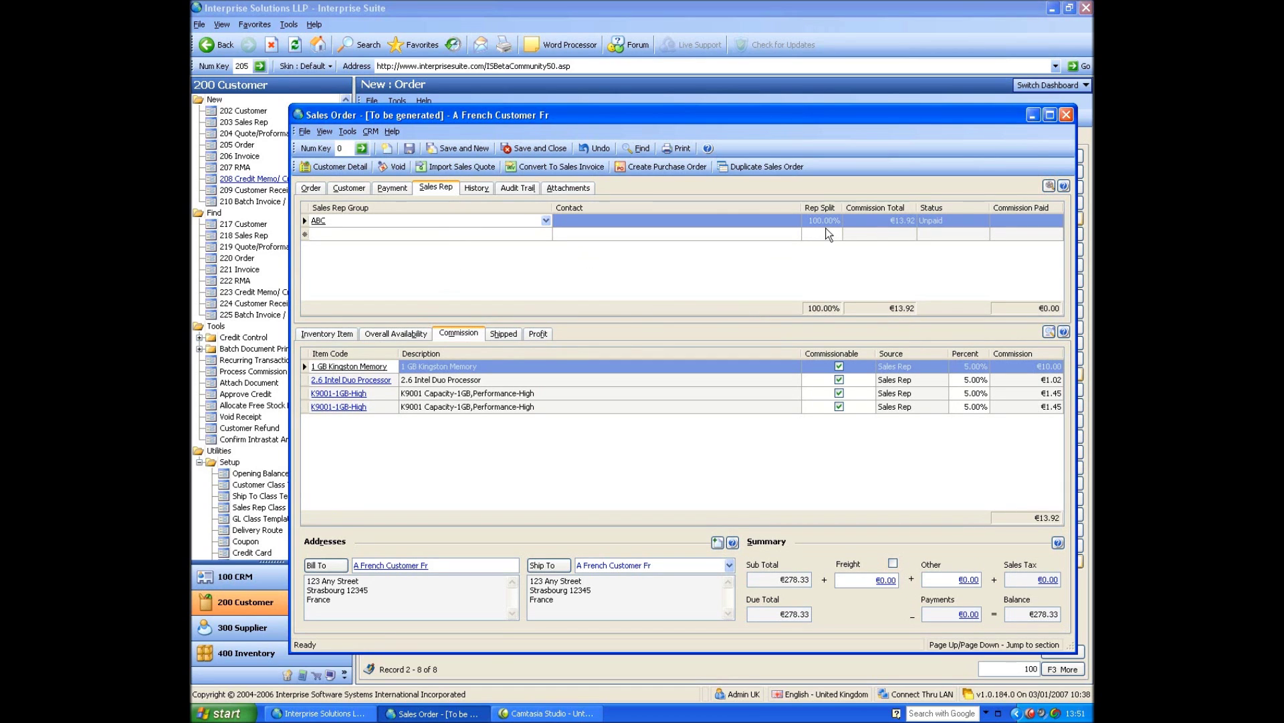
{"action": "left_click", "coordinate": [315, 189]}
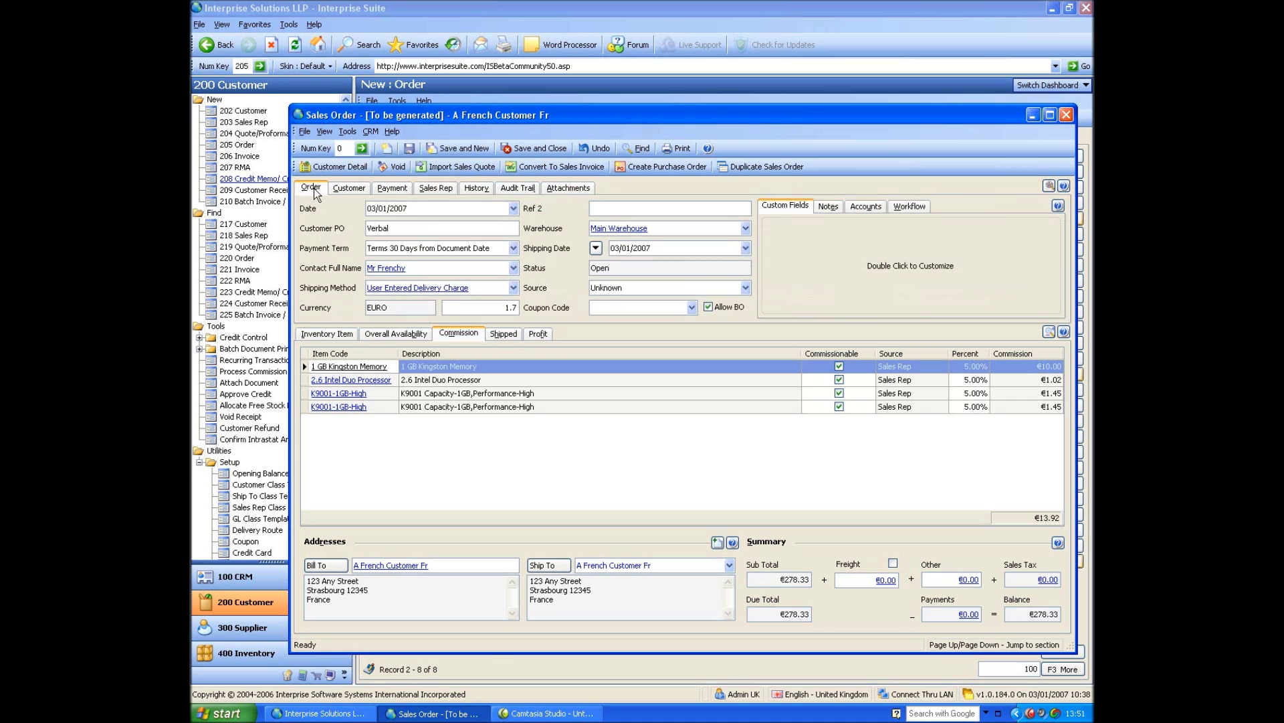
- Check the order's shipped items and the profit on each line, including the 2.6 Intel Duo Processor
{"action": "left_click", "coordinate": [511, 334]}
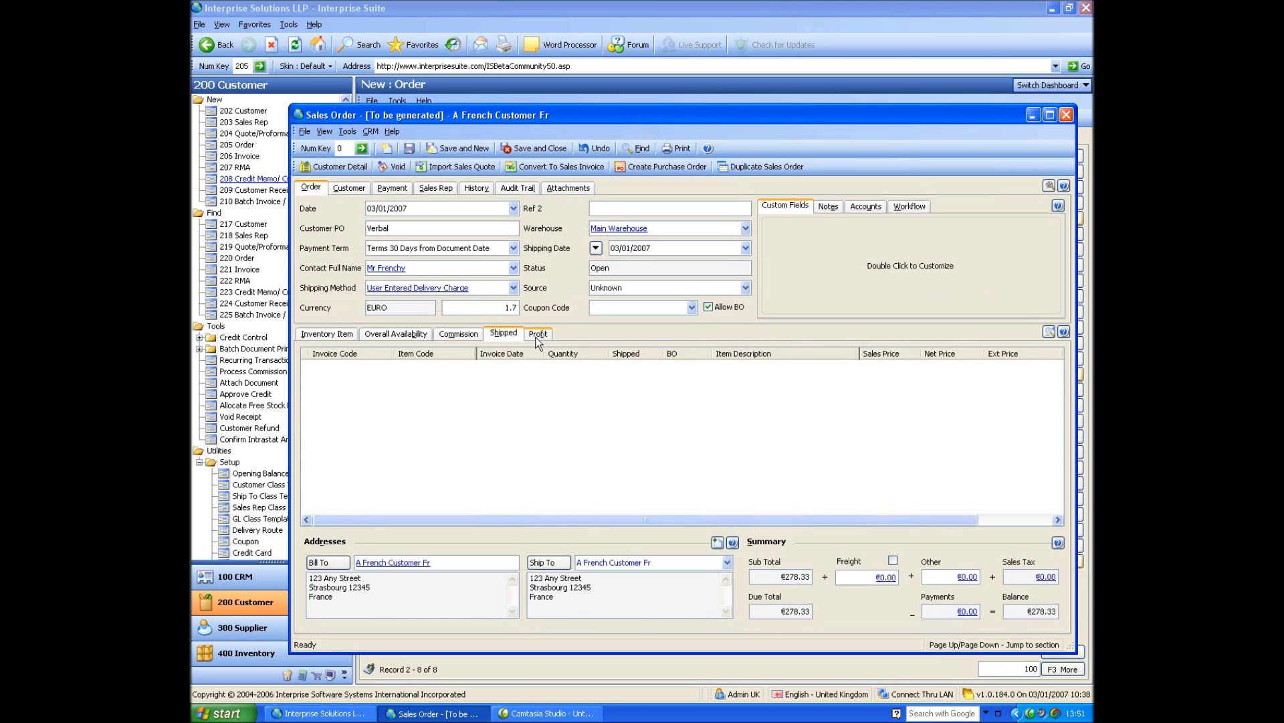
{"action": "left_click", "coordinate": [538, 334]}
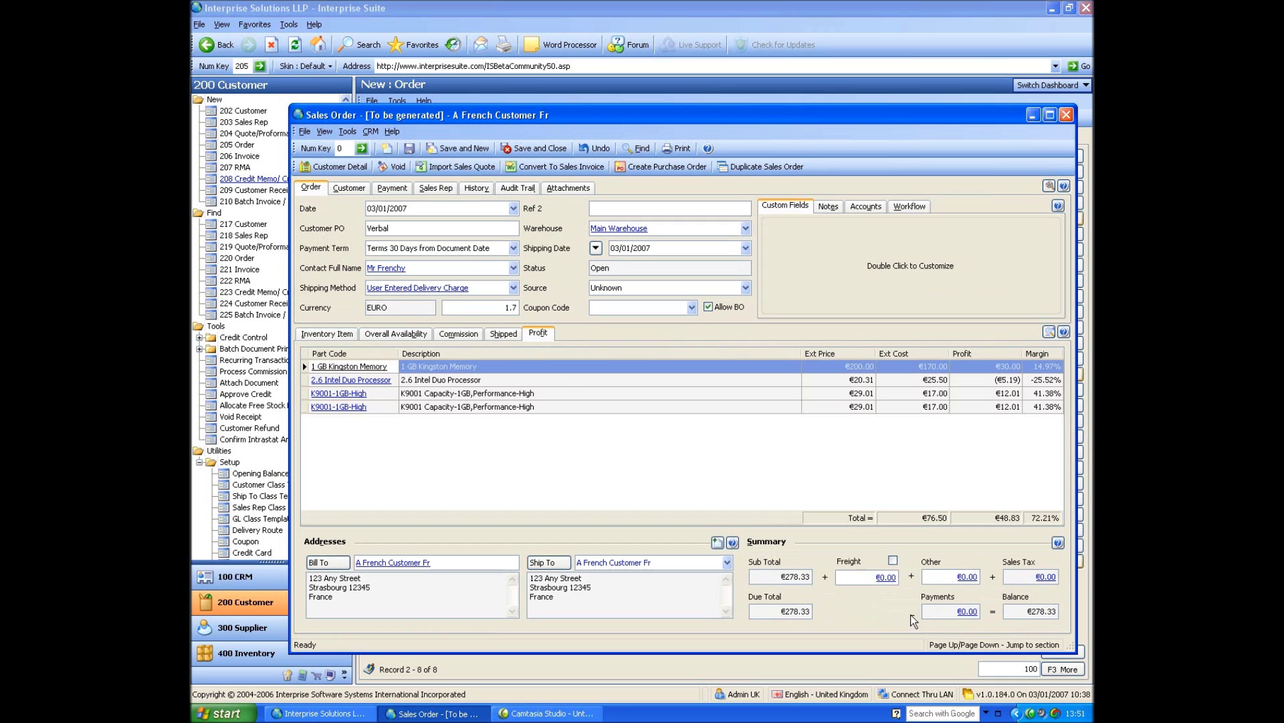
{"action": "left_click", "coordinate": [986, 380]}
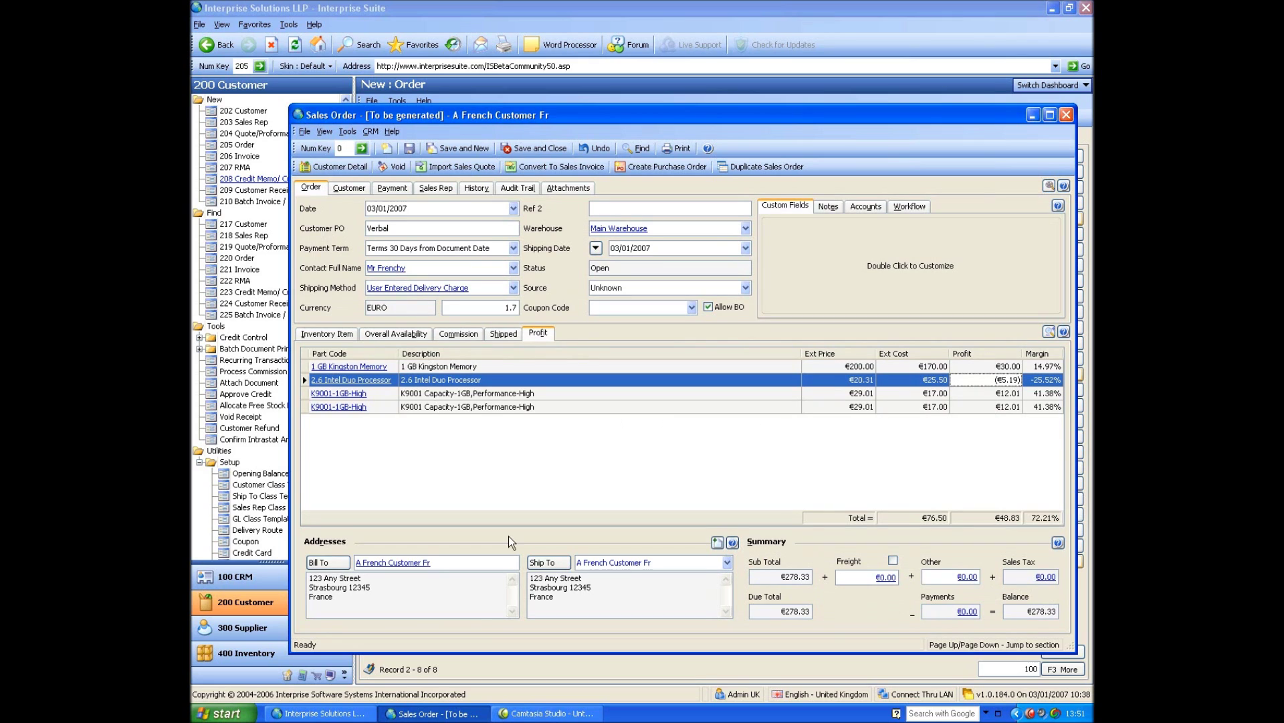
- Search for "kit" on a new inventory item line and add KIT-TP001, the KIT Computer Example, to the order
{"action": "left_click", "coordinate": [345, 337]}
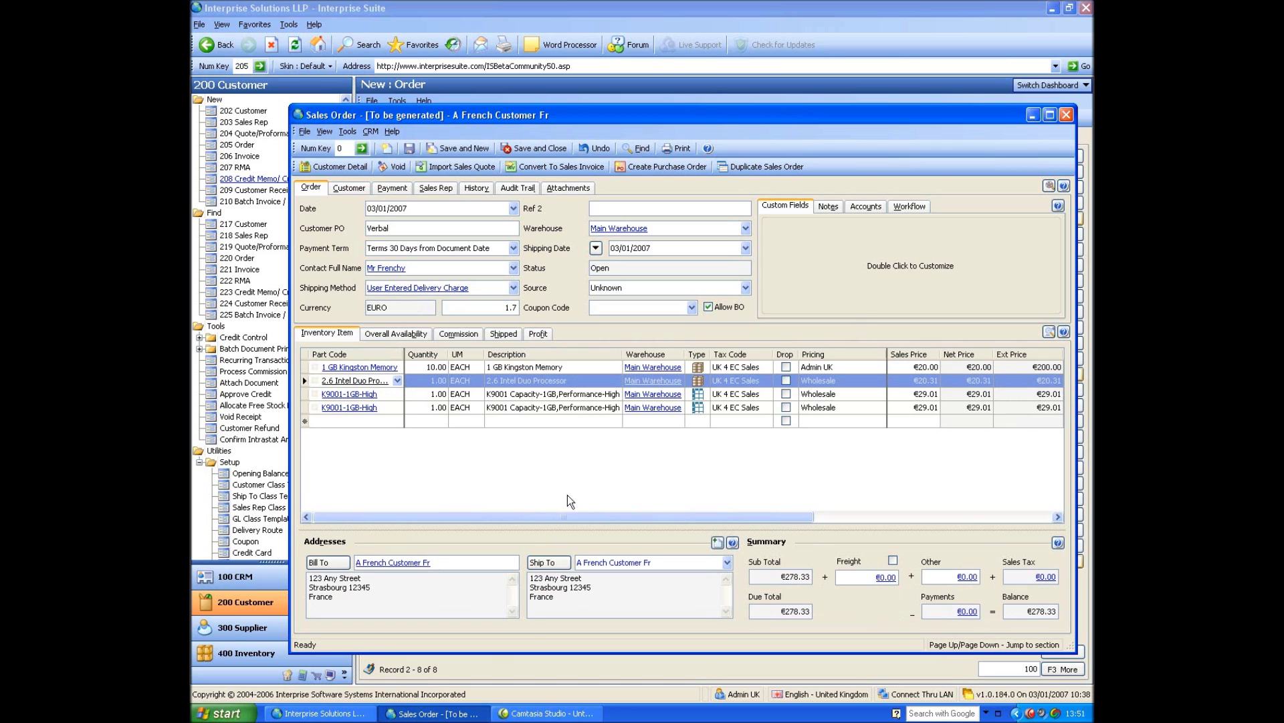
{"action": "left_click", "coordinate": [371, 422]}
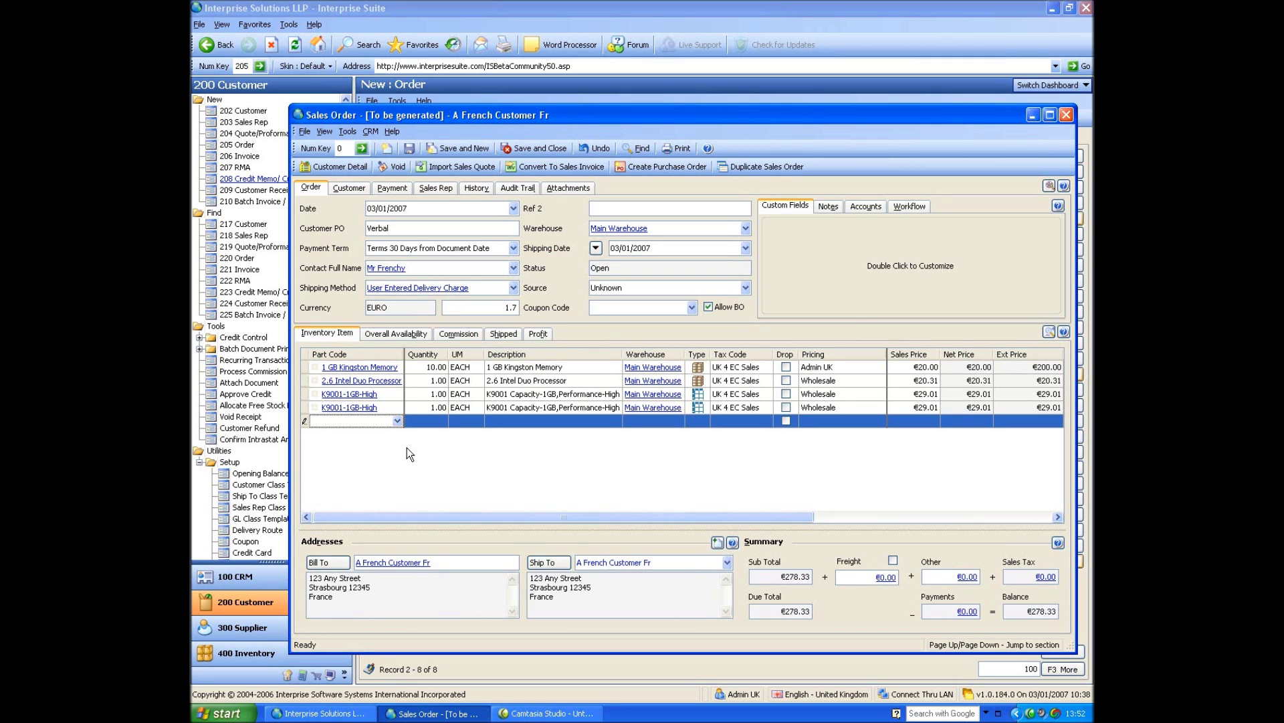
{"action": "type", "text": "kit"}
{"action": "key", "text": "Return"}
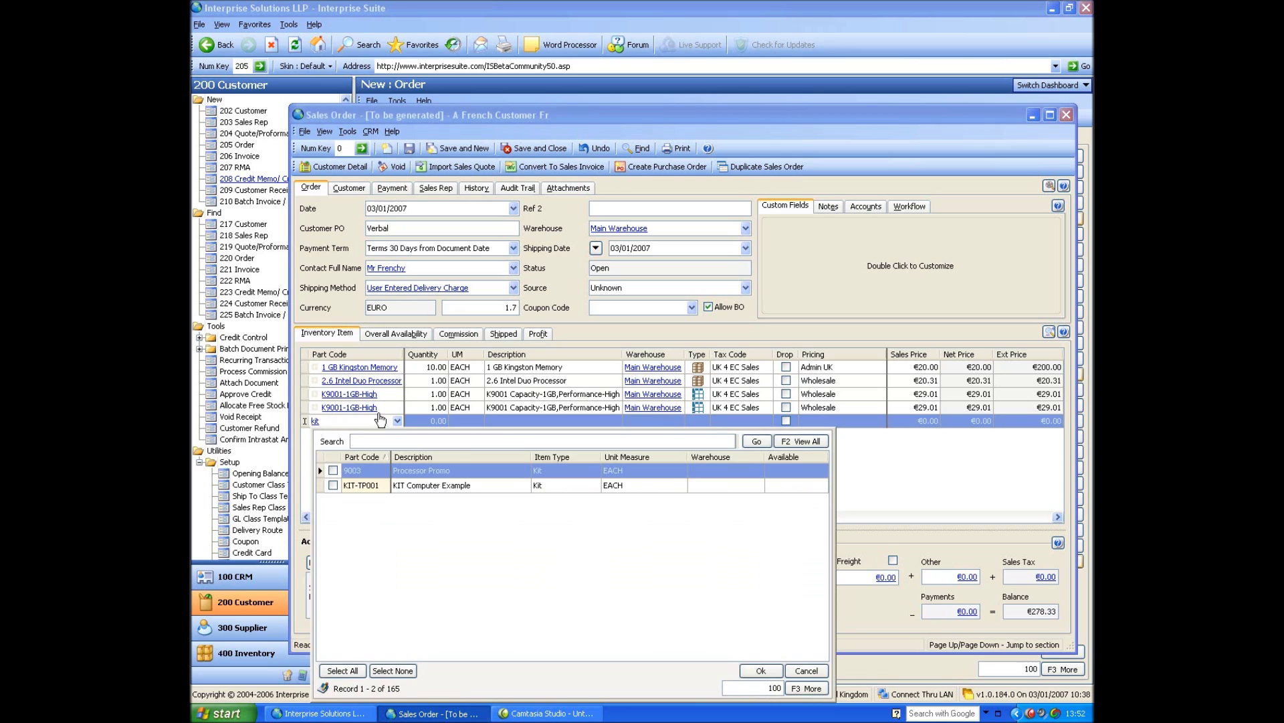
{"action": "left_click", "coordinate": [333, 483]}
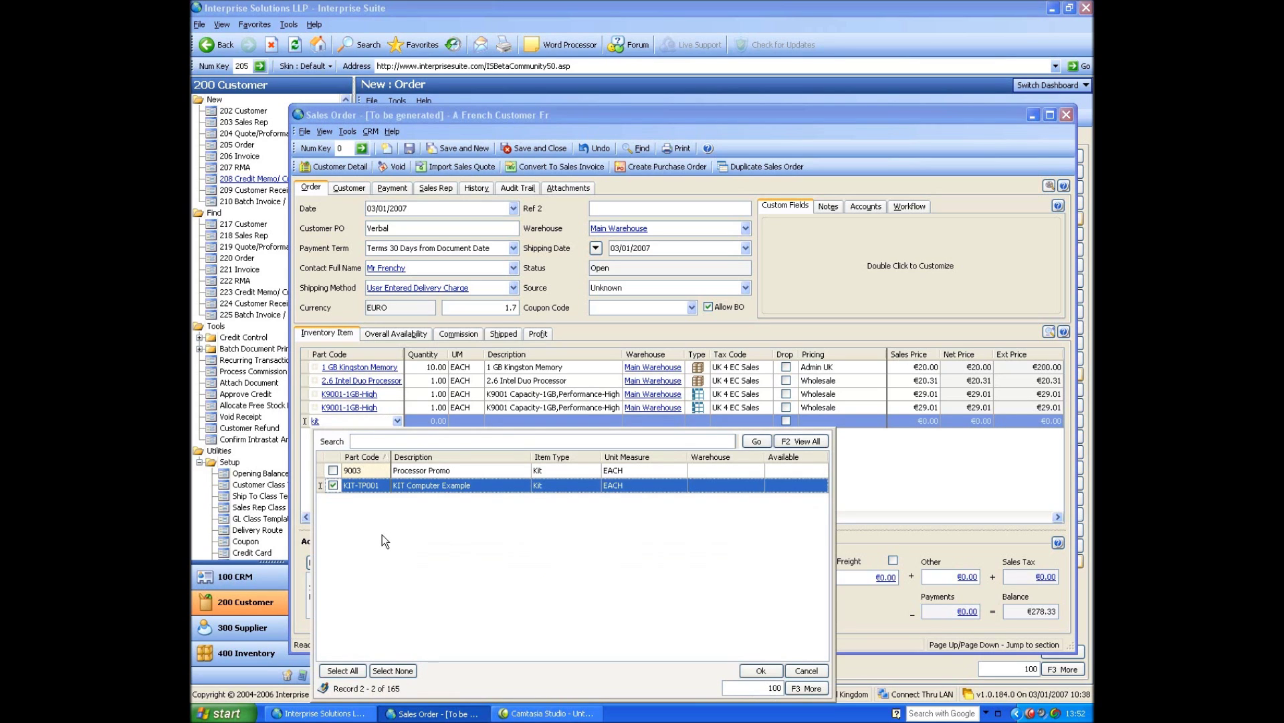
{"action": "left_click", "coordinate": [748, 673]}
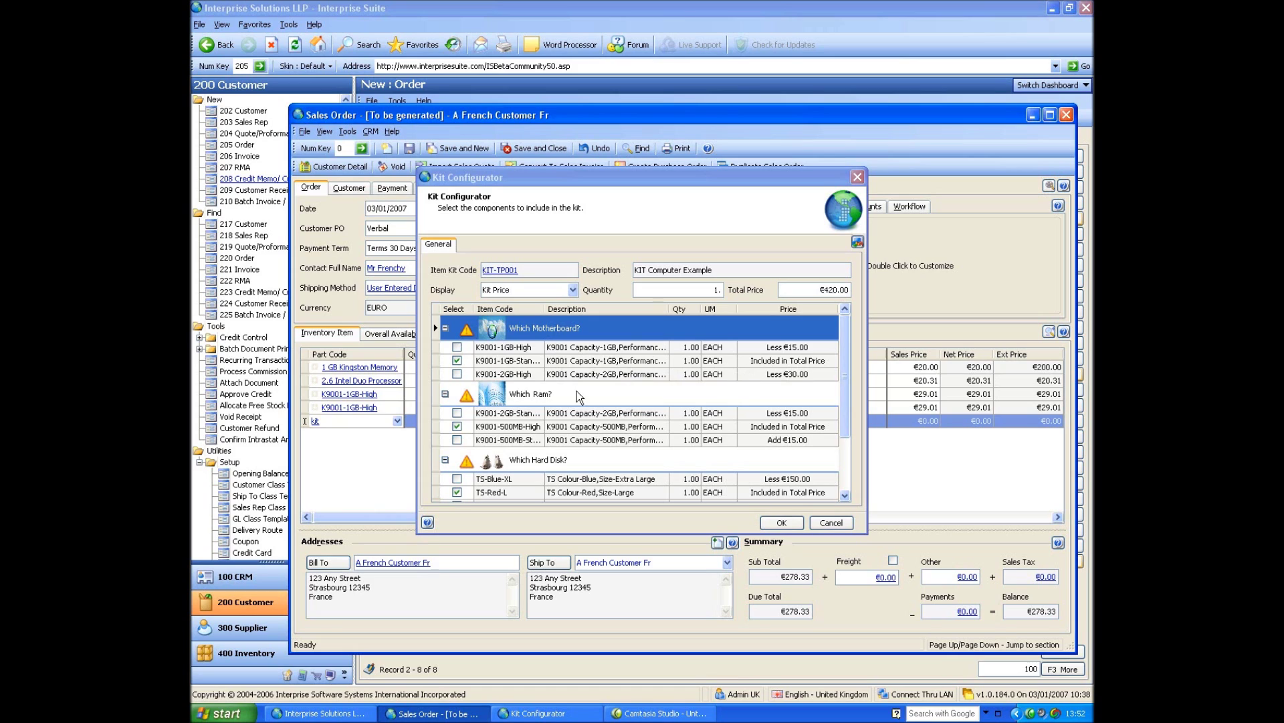
- Choose K9001-1GB-High as the kit's motherboard, accept the configuration and review the component items under the KIT-TP001 line
{"action": "left_click", "coordinate": [457, 348]}
{"action": "left_click", "coordinate": [457, 347]}
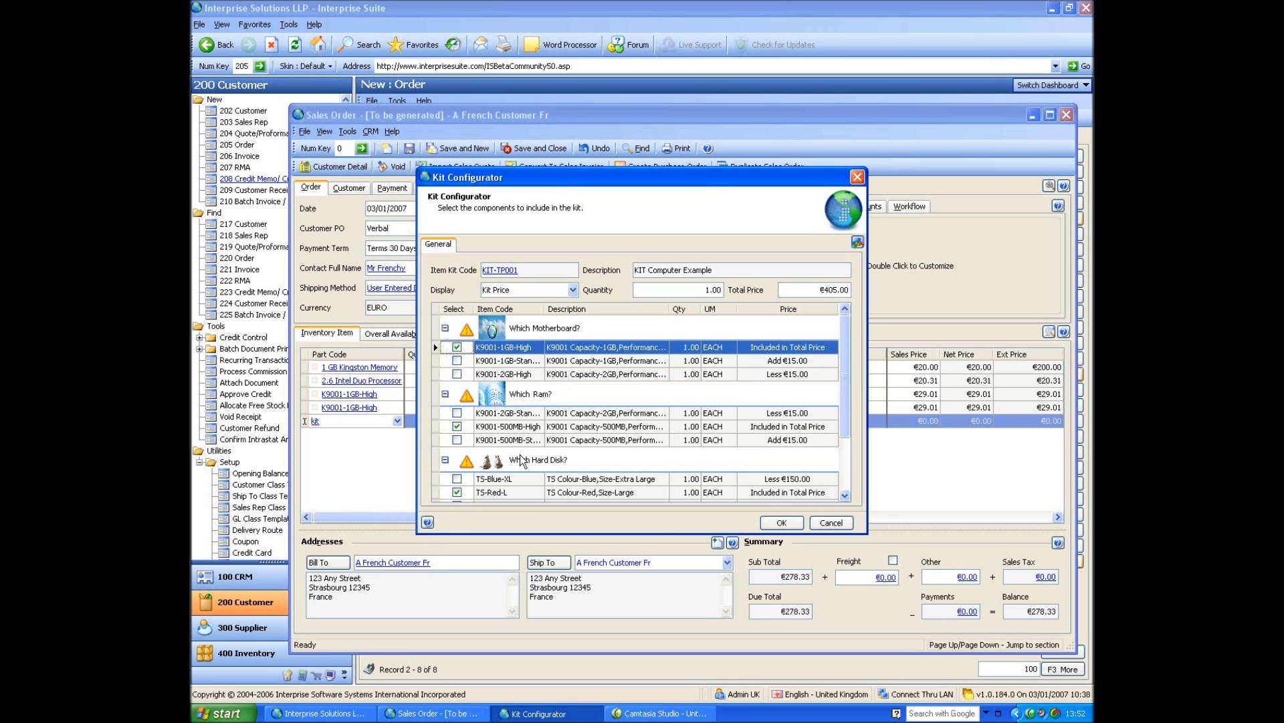
{"action": "left_click", "coordinate": [845, 496]}
{"action": "left_click", "coordinate": [845, 496]}
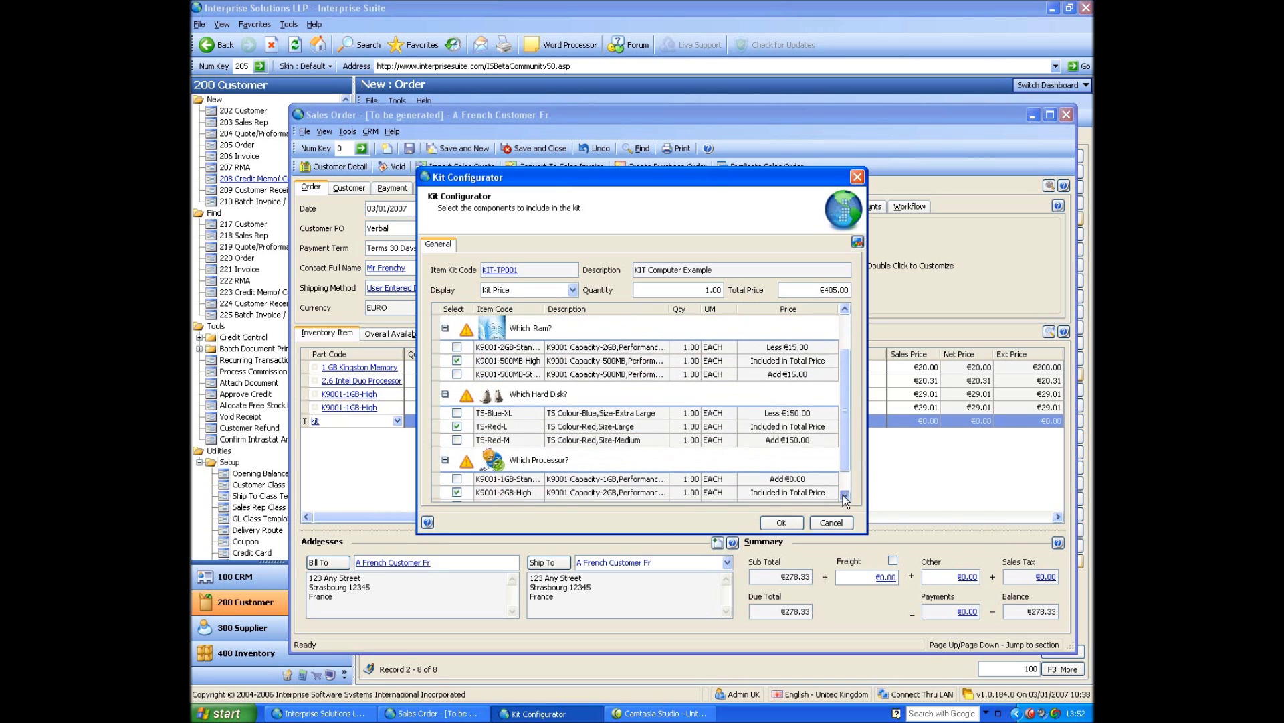
{"action": "left_click", "coordinate": [845, 496]}
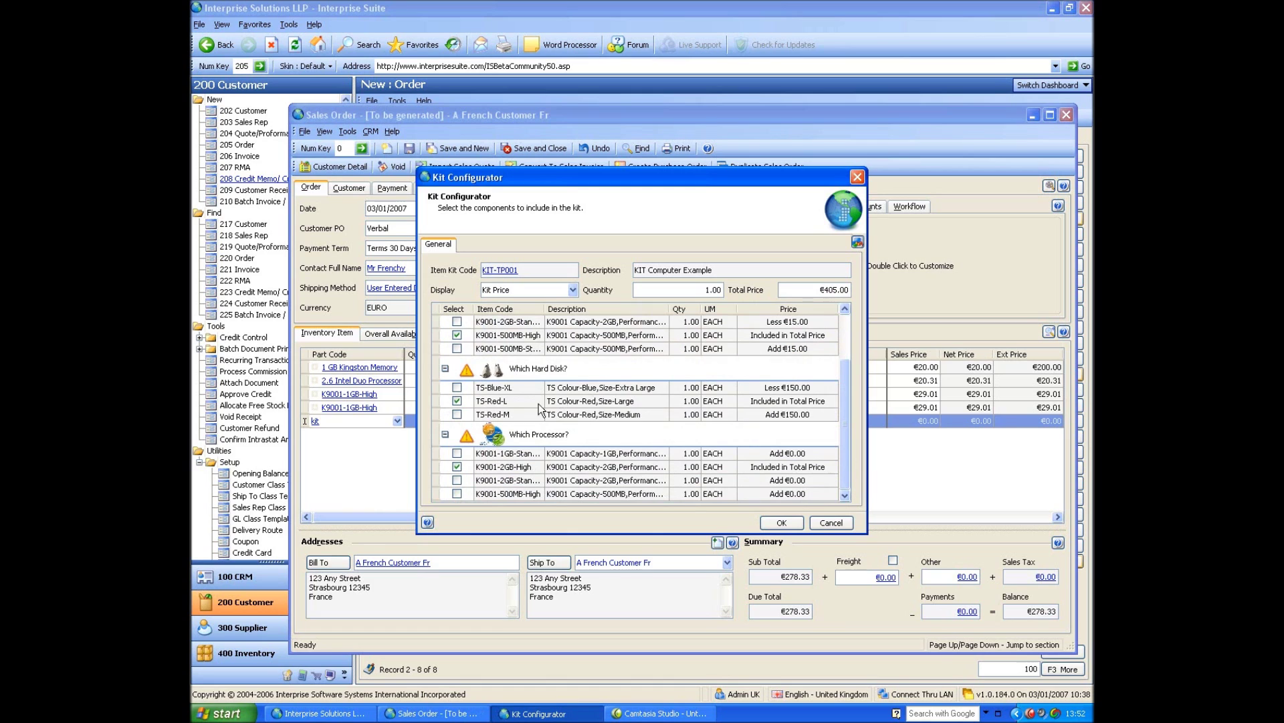
{"action": "left_click", "coordinate": [781, 523]}
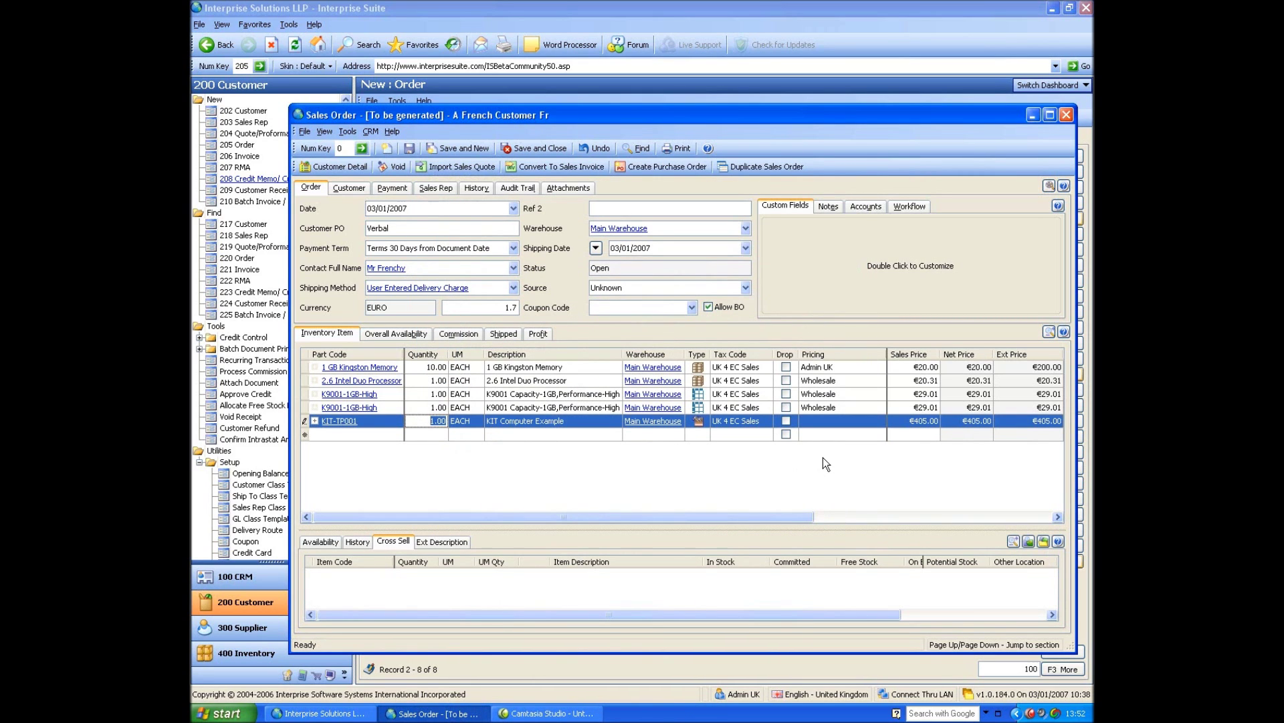
{"action": "left_click", "coordinate": [315, 422]}
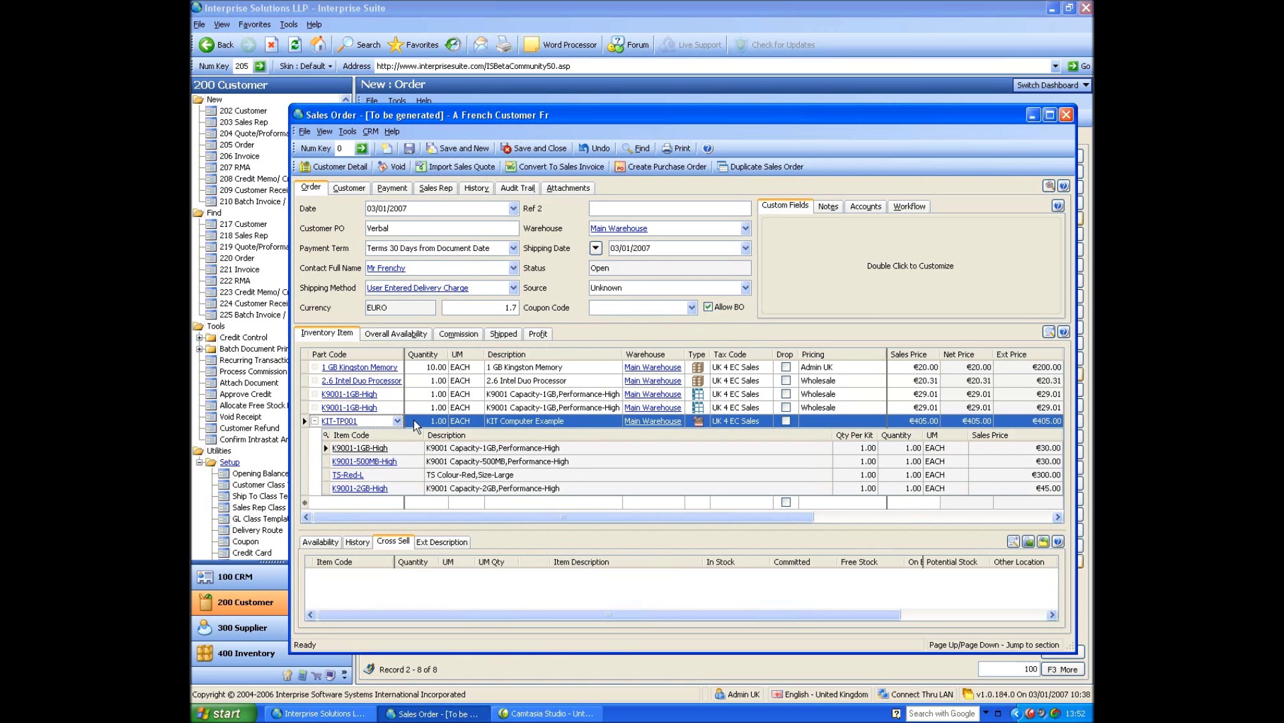
{"action": "left_click", "coordinate": [314, 421]}
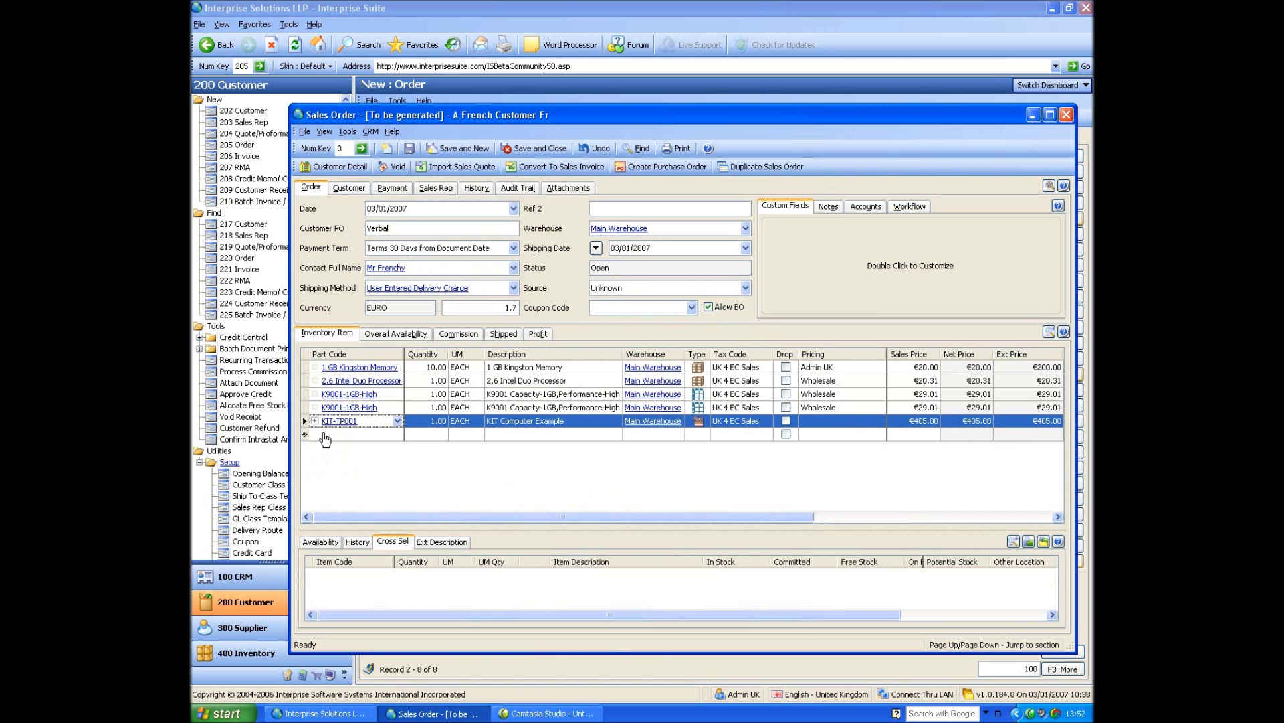
- Search for "mat" on a new inventory item line and select the TSHIRT matrix group
{"action": "left_click", "coordinate": [325, 435]}
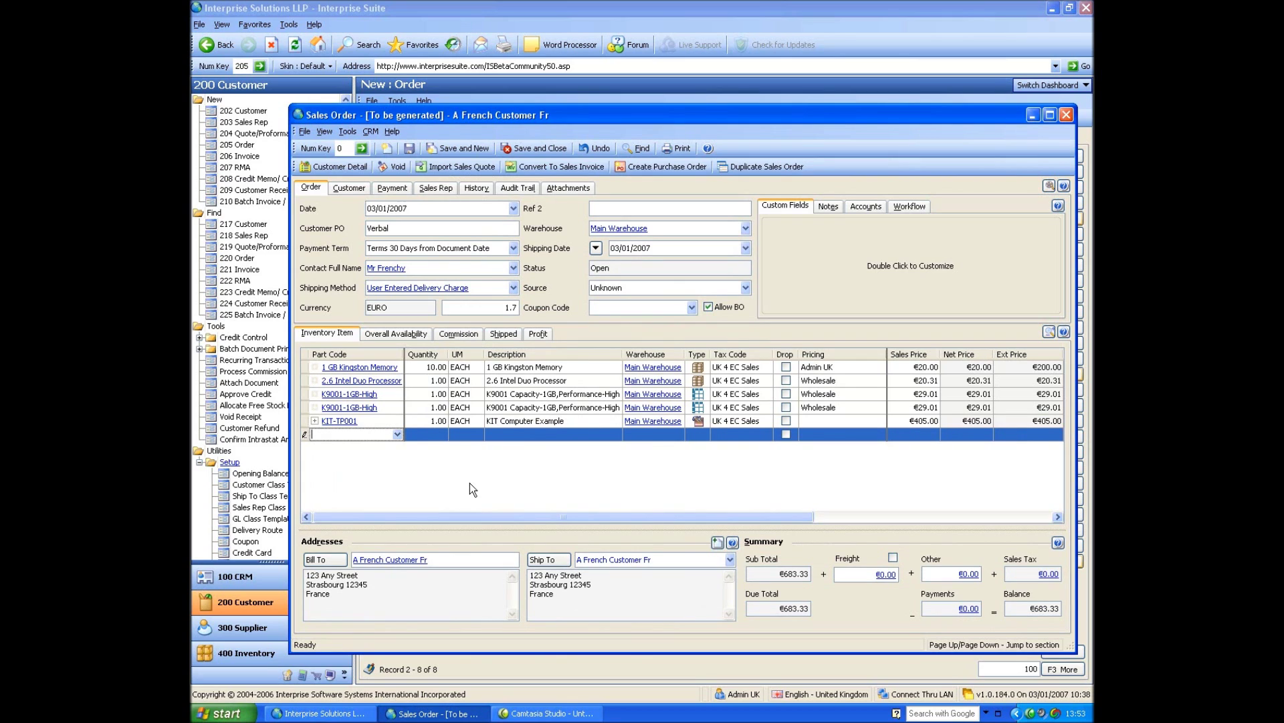
{"action": "type", "text": "mat"}
{"action": "key", "text": "Tab"}
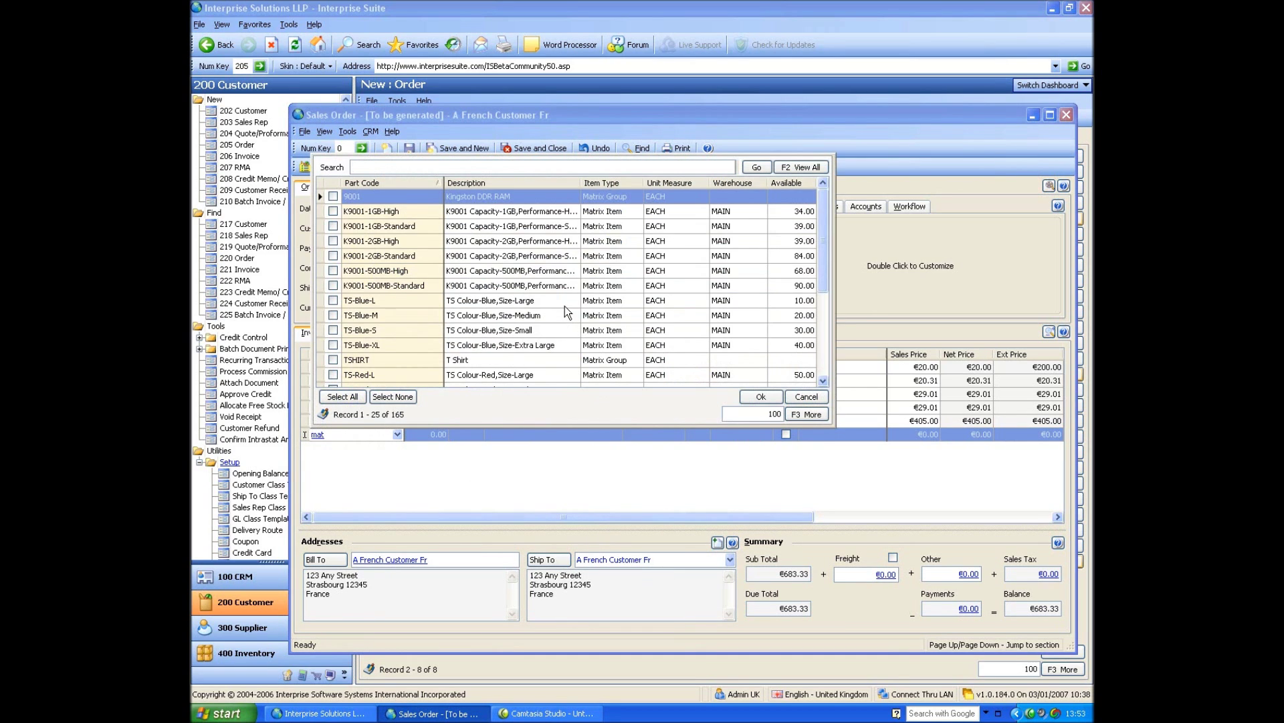
{"action": "left_click", "coordinate": [502, 360]}
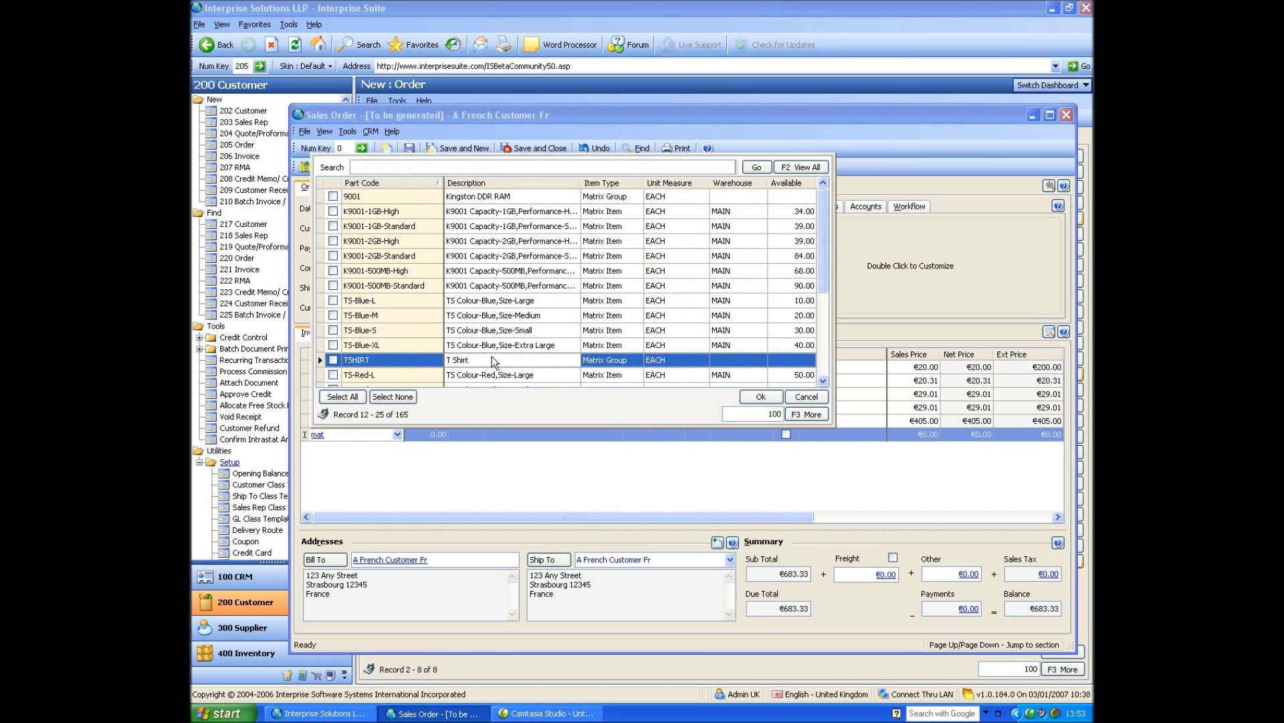
{"action": "left_click", "coordinate": [333, 360]}
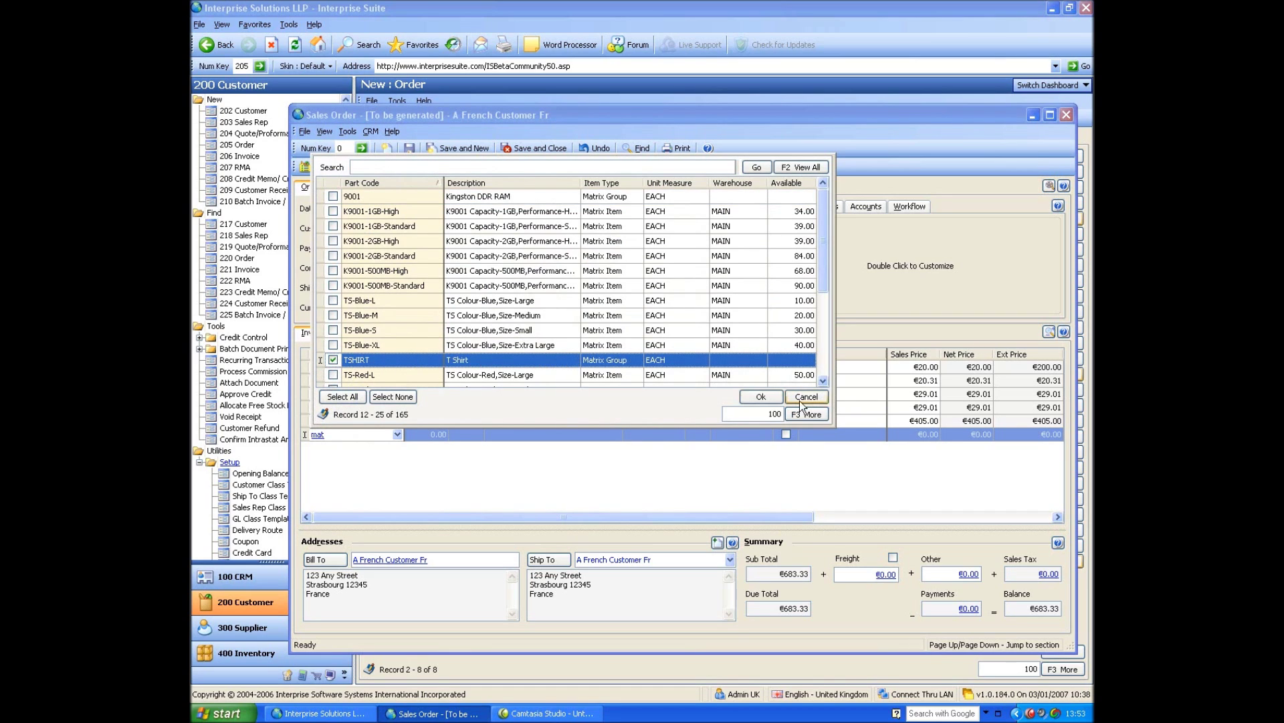
{"action": "left_click", "coordinate": [761, 397]}
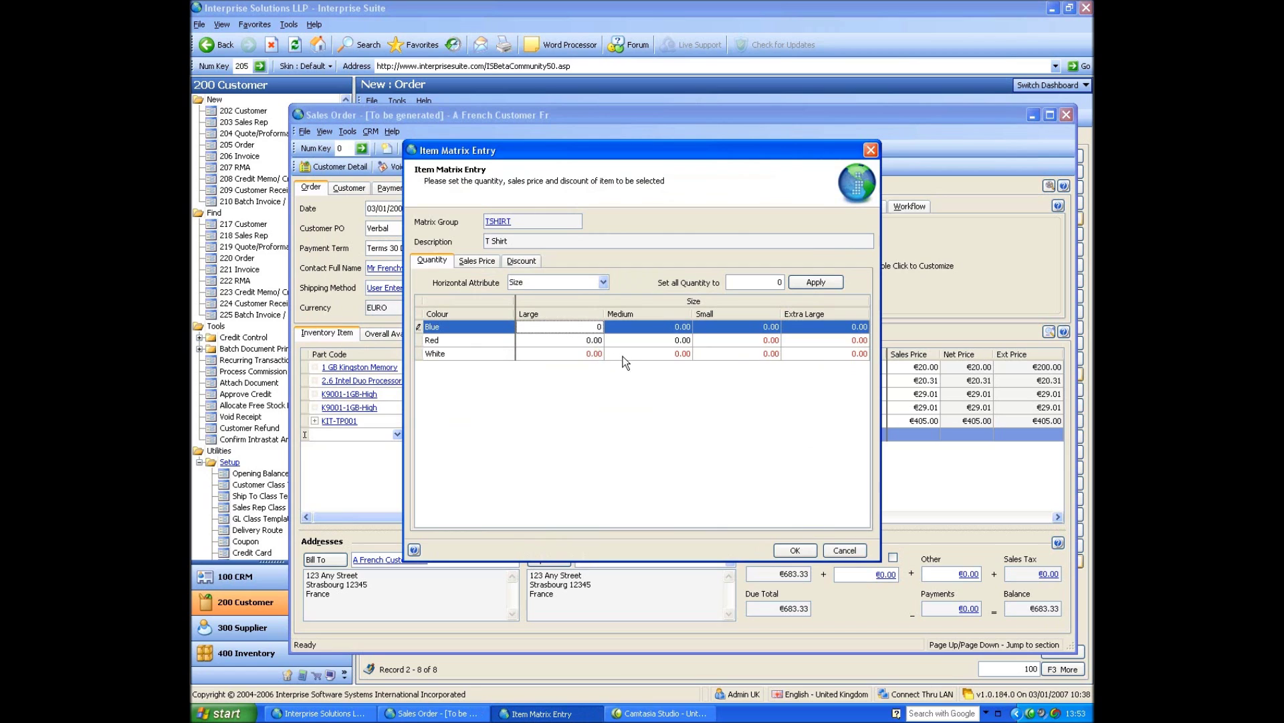
- Set the T-shirt quantities to 10 for Blue Large, 20 for Red Medium and 10 for White Small
{"action": "left_click", "coordinate": [623, 354]}
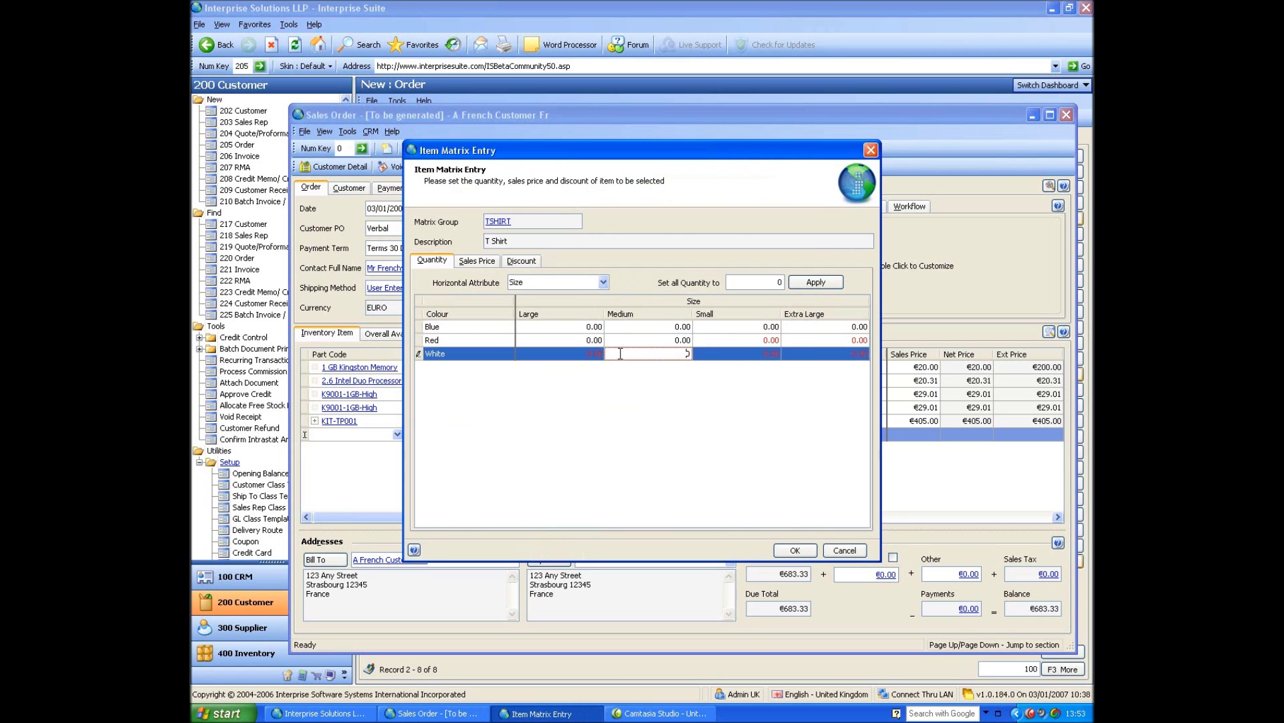
{"action": "left_click", "coordinate": [579, 326]}
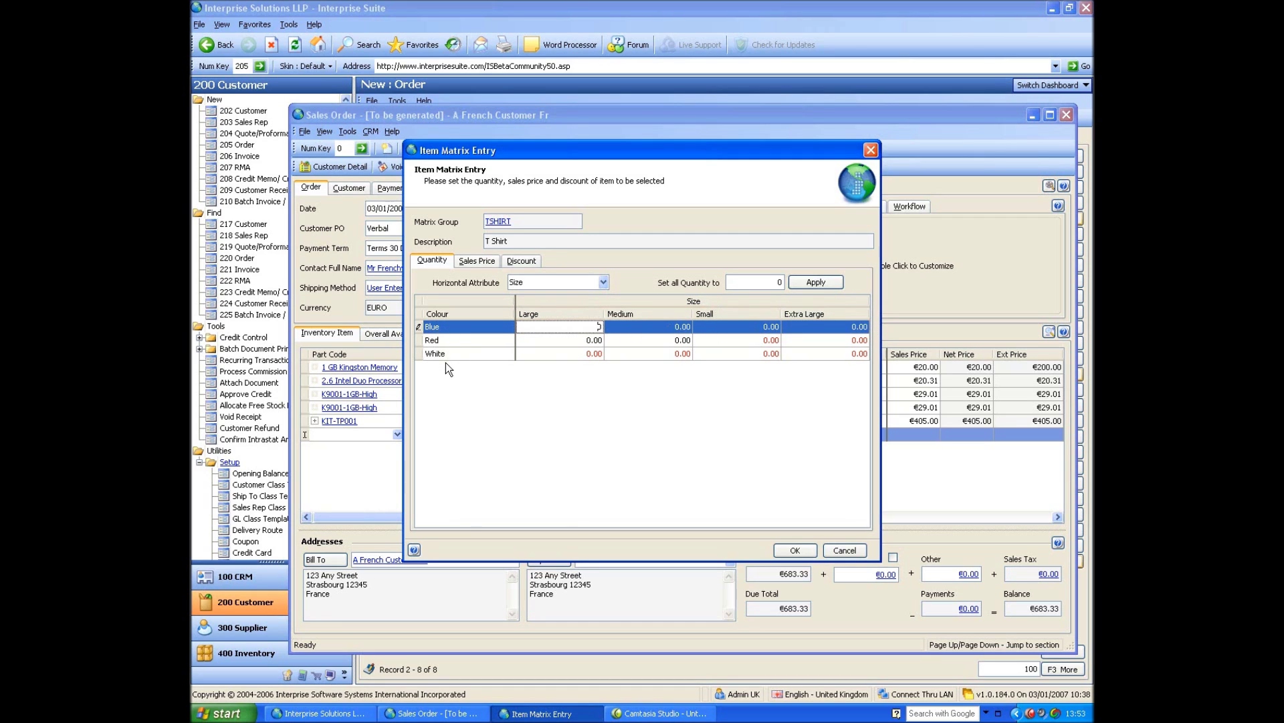
{"action": "type", "text": "10"}
{"action": "left_click", "coordinate": [671, 340]}
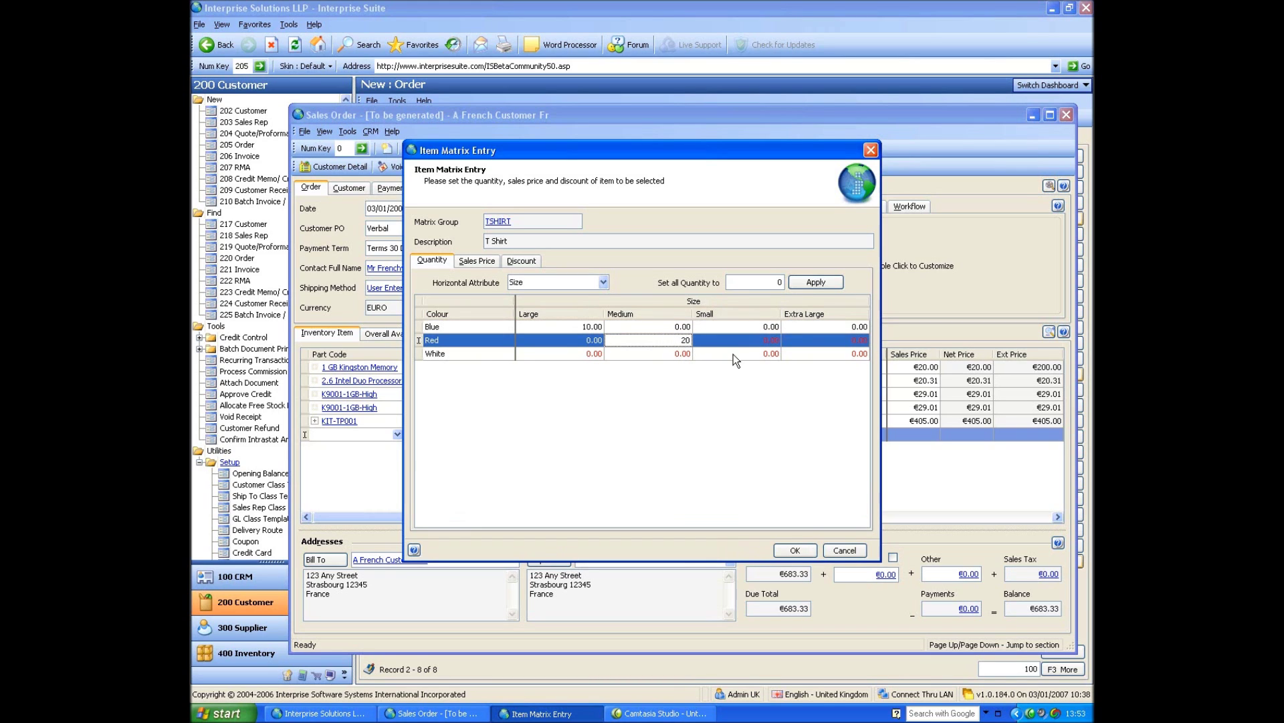
{"action": "left_click", "coordinate": [735, 354]}
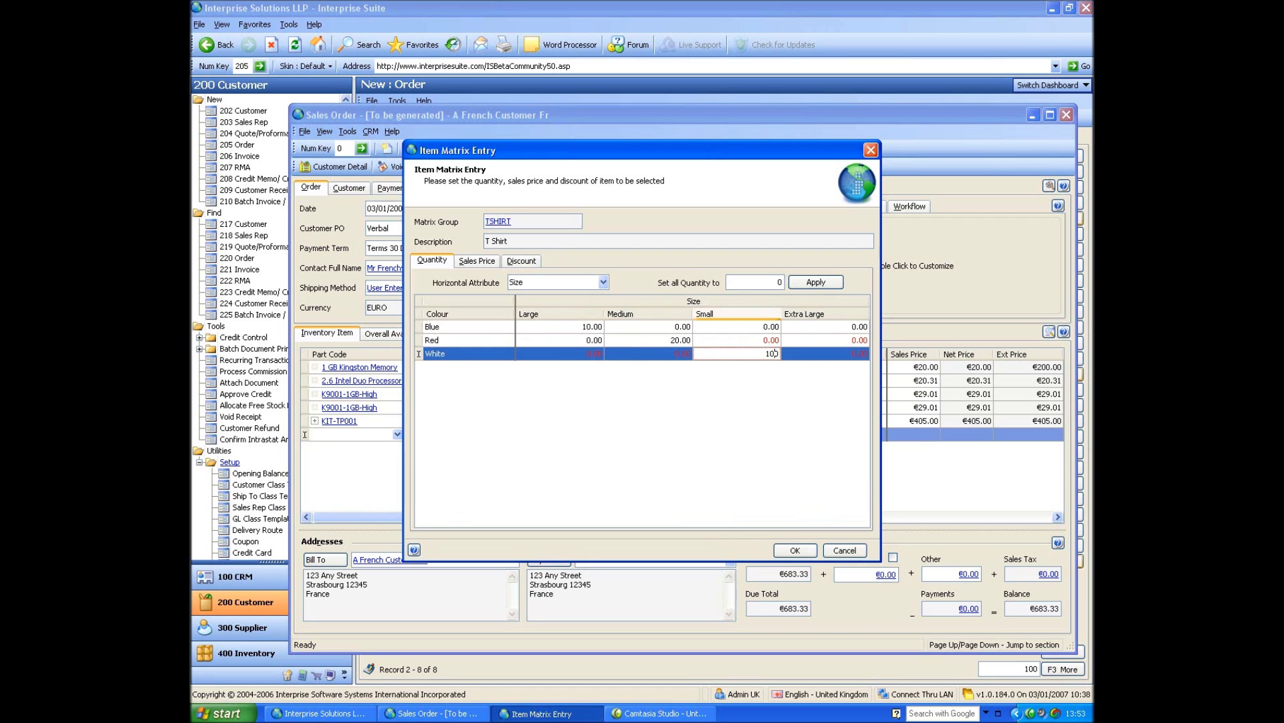
{"action": "type", "text": "100"}
{"action": "key", "text": "Tab"}
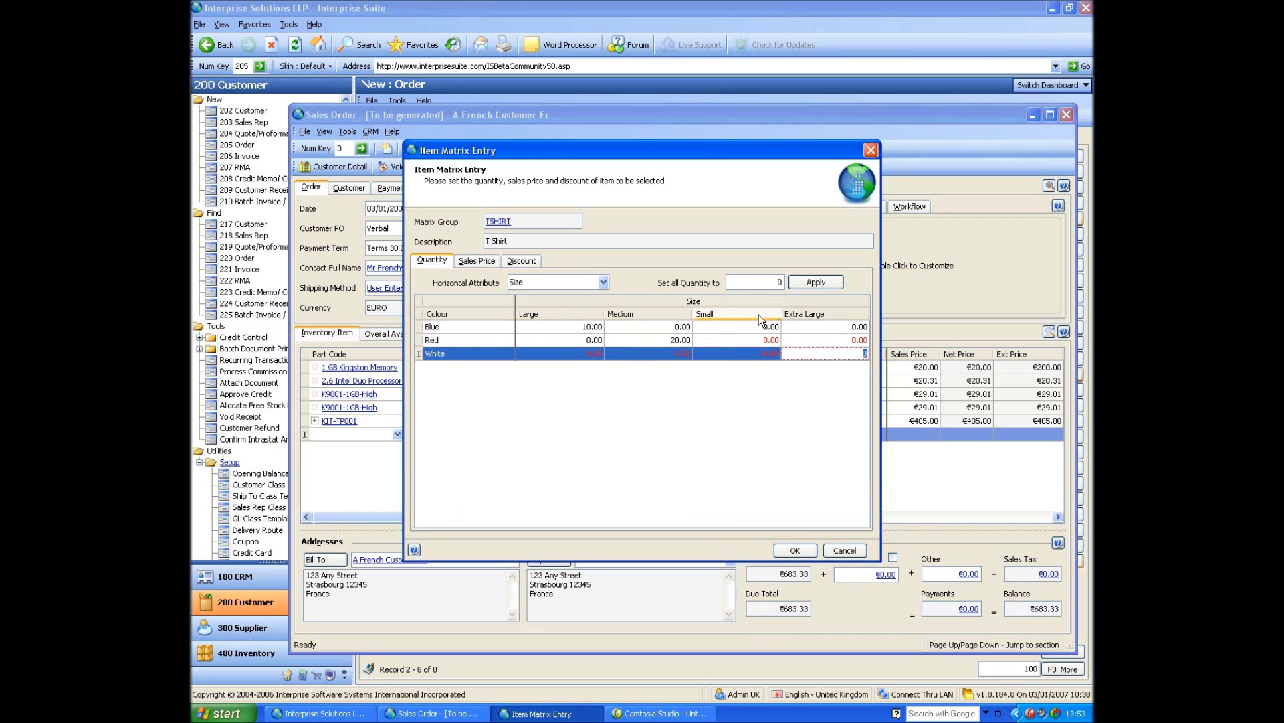
- Check the T-shirt sales prices by colour and size, and add the matrix items to the order
{"action": "left_click", "coordinate": [477, 262]}
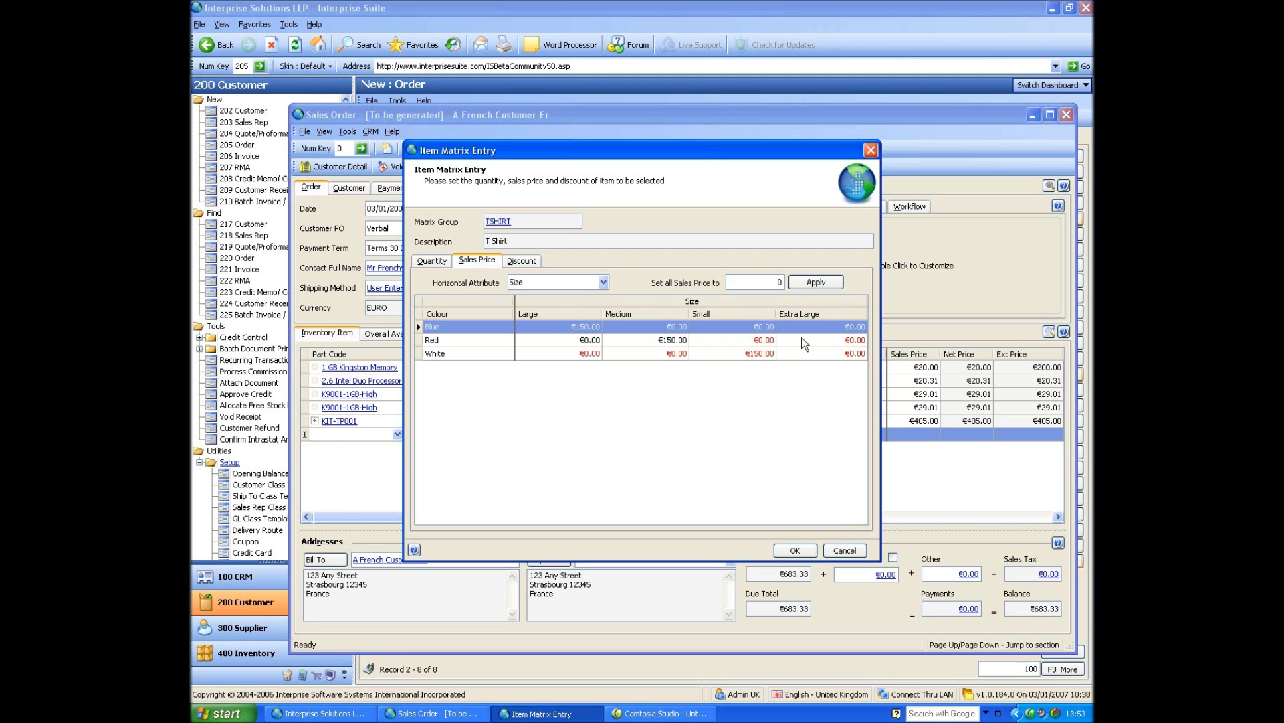
{"action": "left_click", "coordinate": [432, 261]}
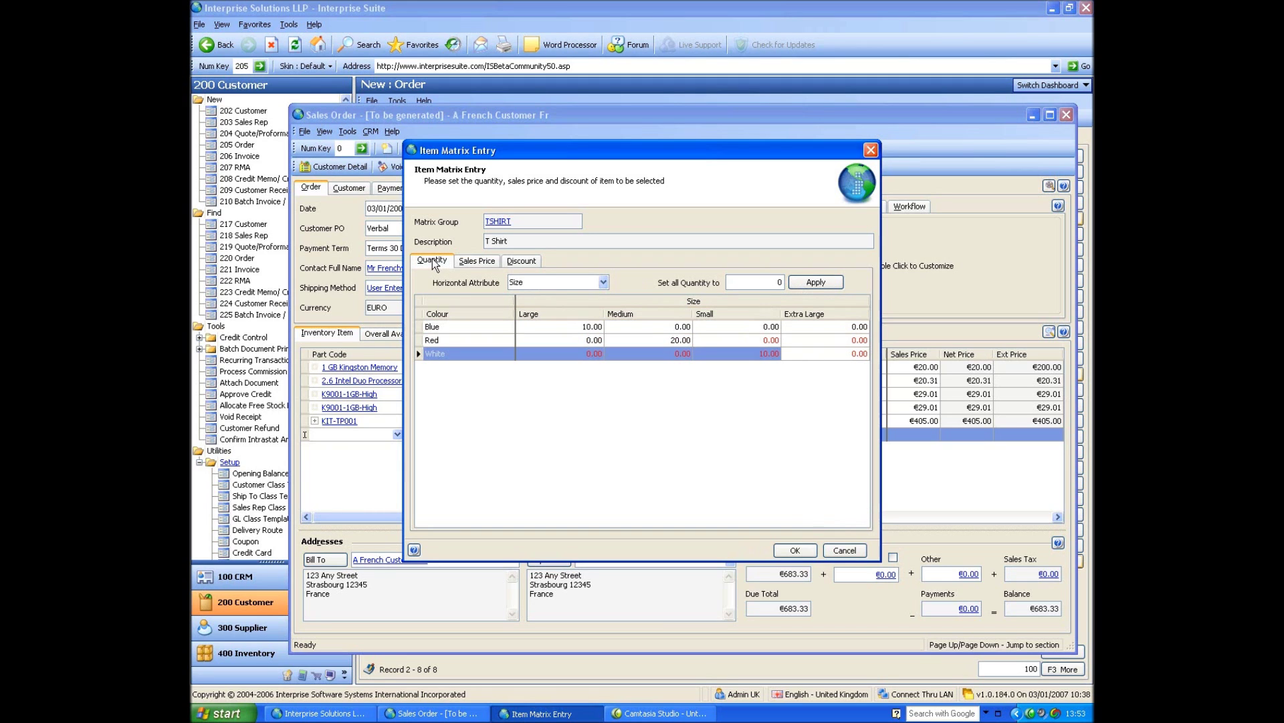
{"action": "left_click", "coordinate": [793, 551]}
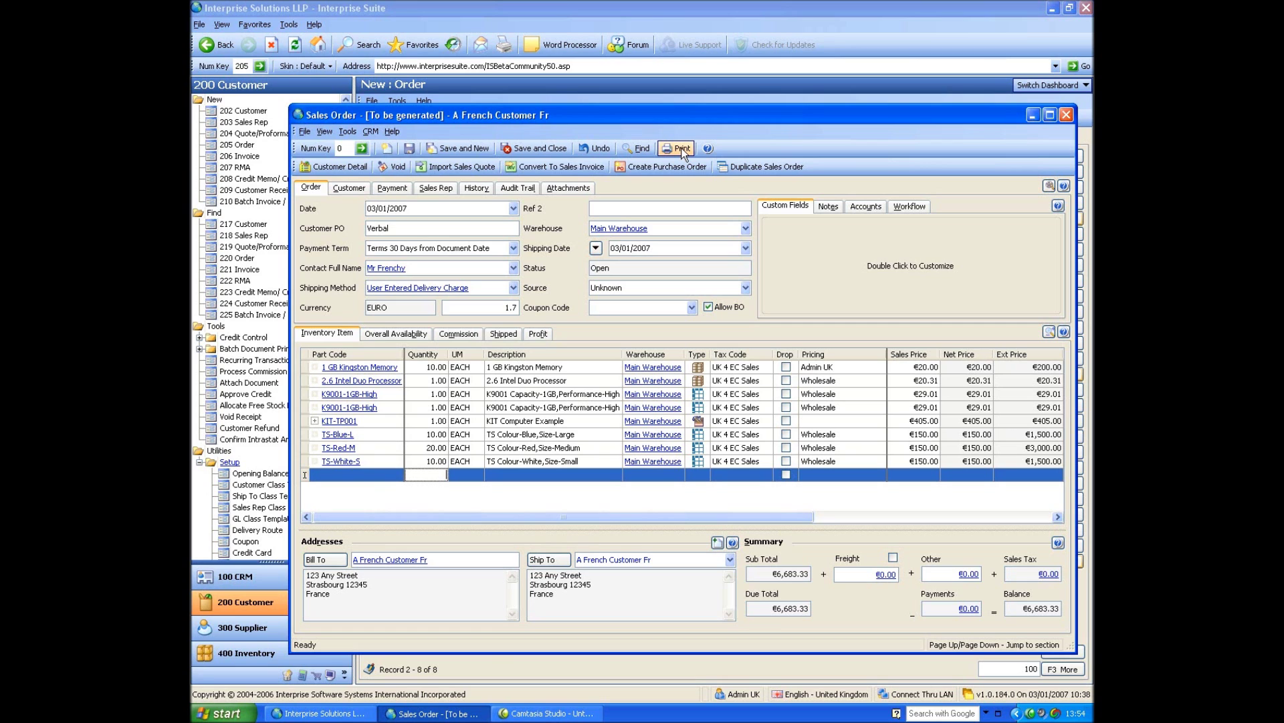
- Move the sales order window aside and save the order
{"action": "left_click_drag", "start_coordinate": [667, 121], "coordinate": [793, 53]}
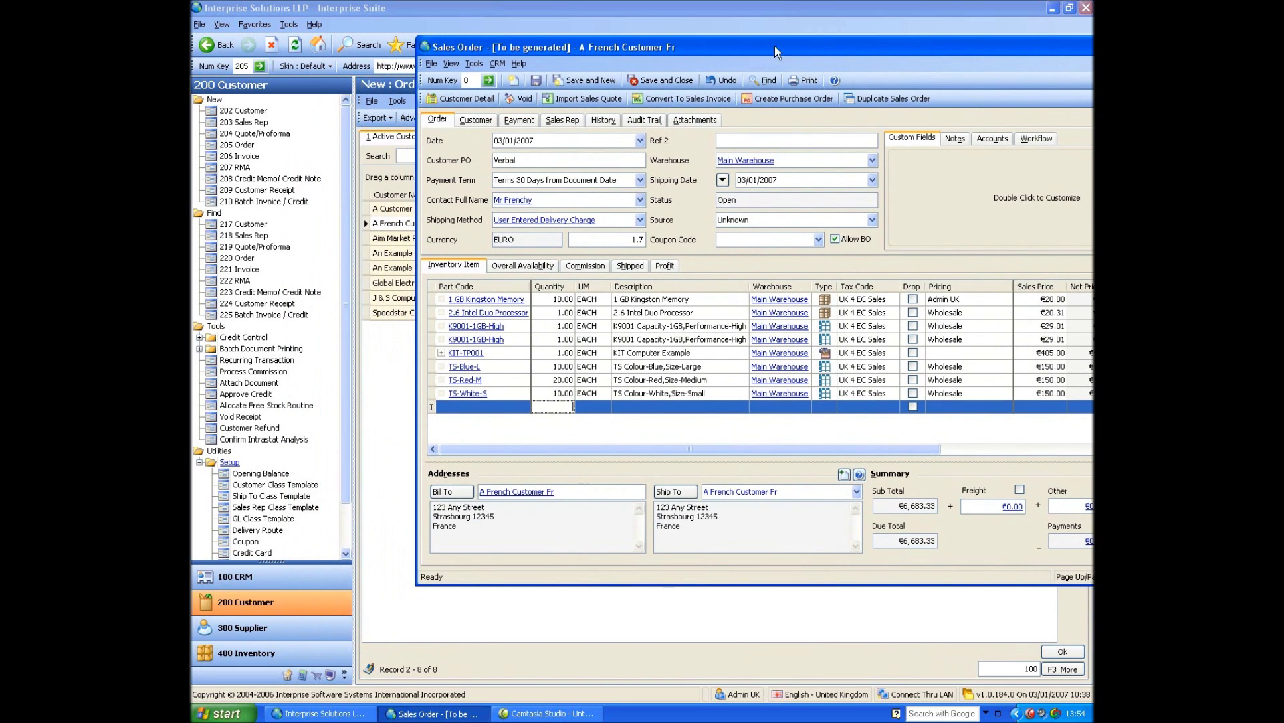
{"action": "left_click", "coordinate": [536, 81]}
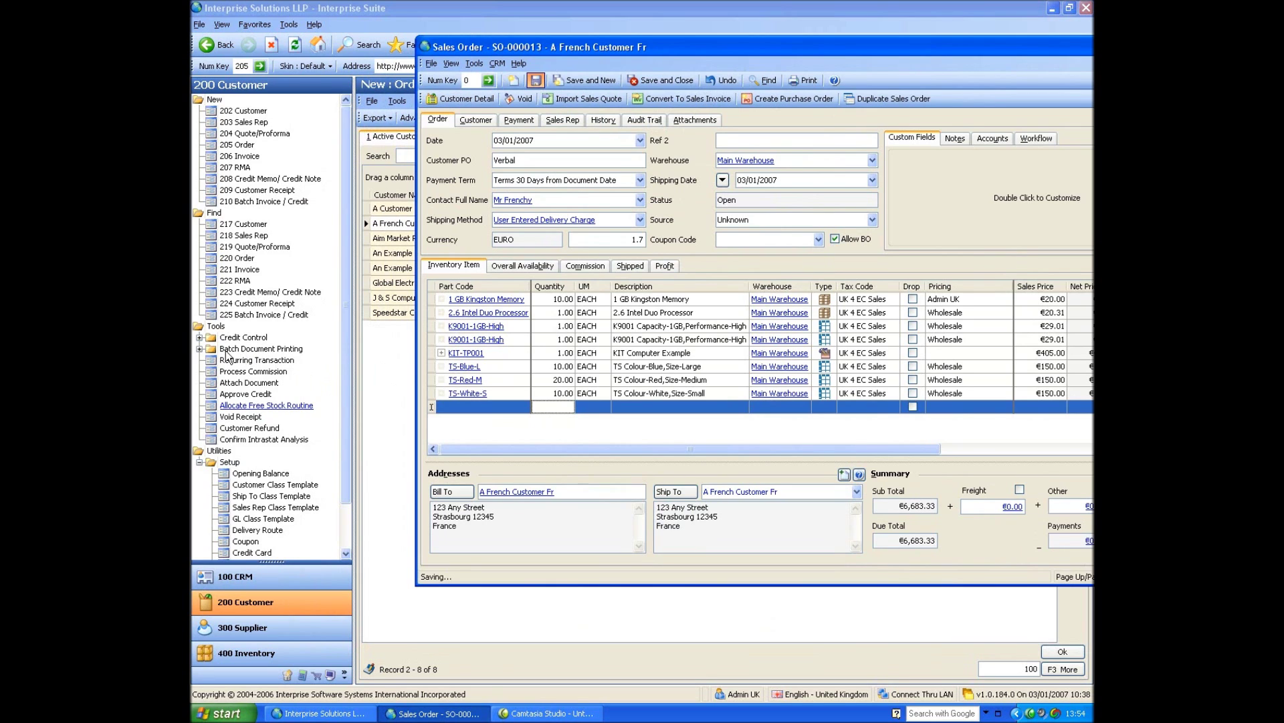
- Examine the batch printing list of unprinted picking notes for the saved sales order
{"action": "left_click", "coordinate": [200, 348]}
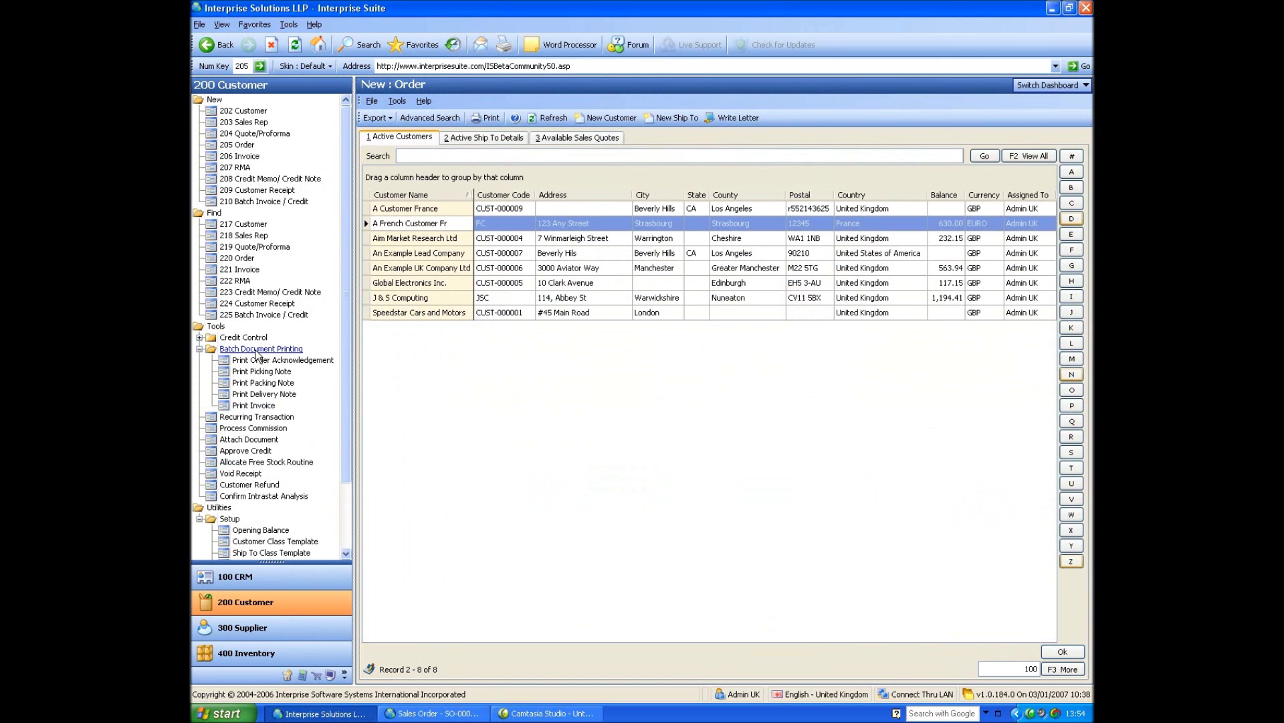
{"action": "left_click", "coordinate": [254, 373]}
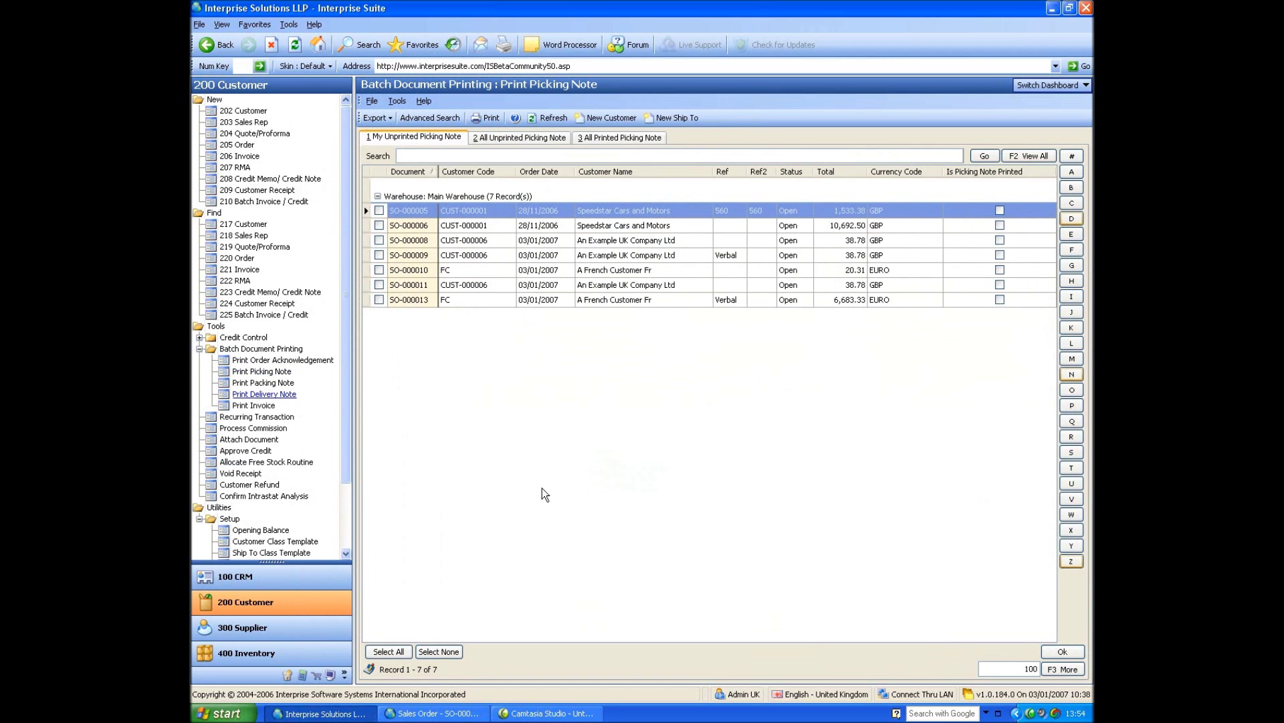
{"action": "left_click", "coordinate": [445, 713]}
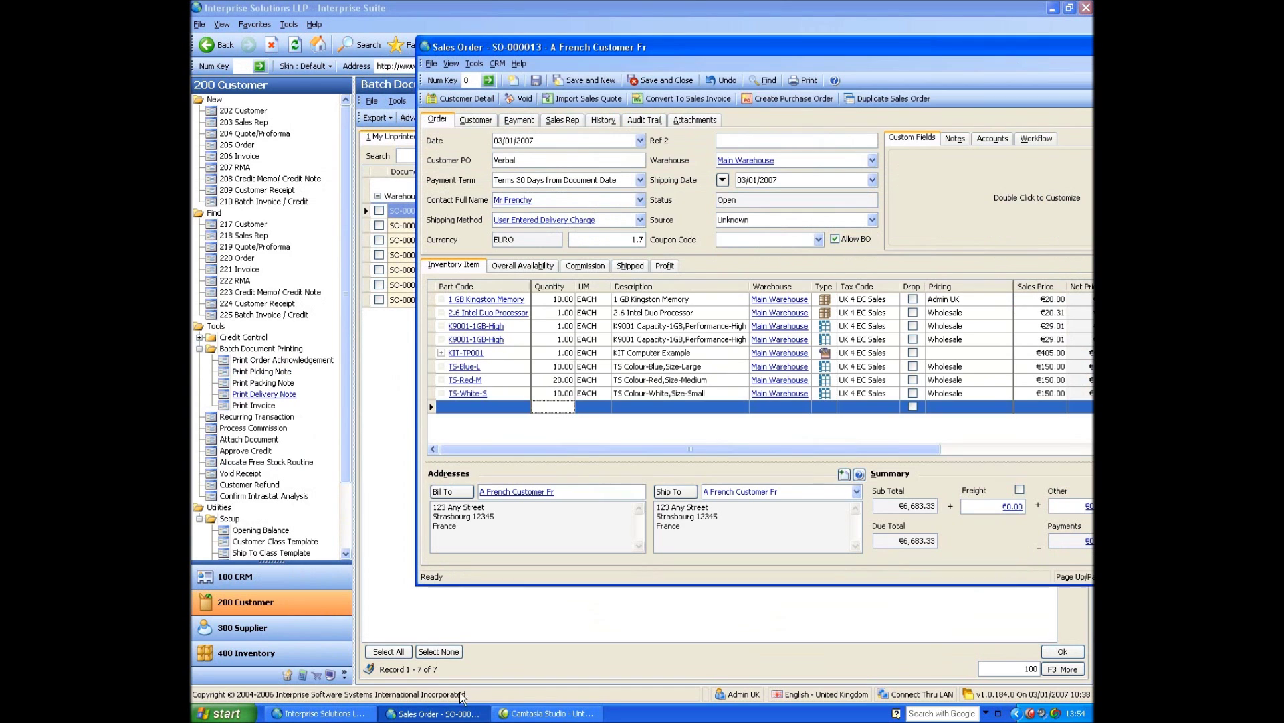
{"action": "left_click", "coordinate": [407, 308]}
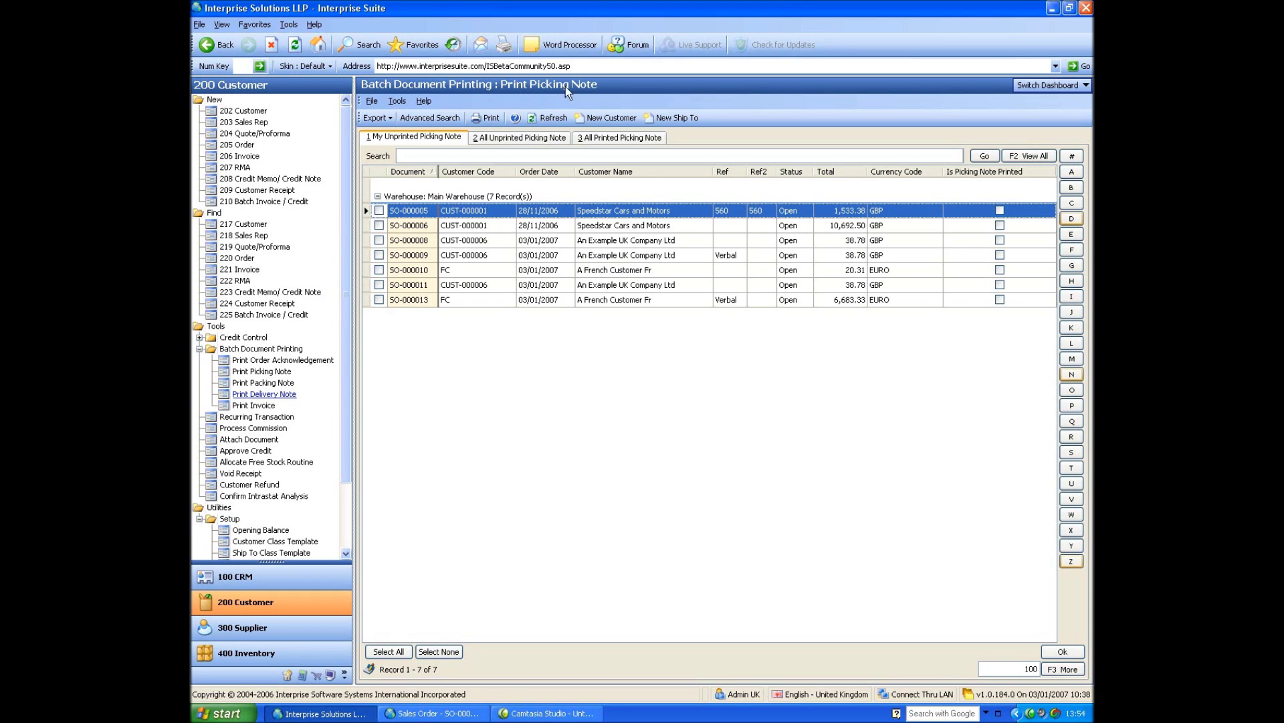
{"action": "left_click", "coordinate": [198, 348]}
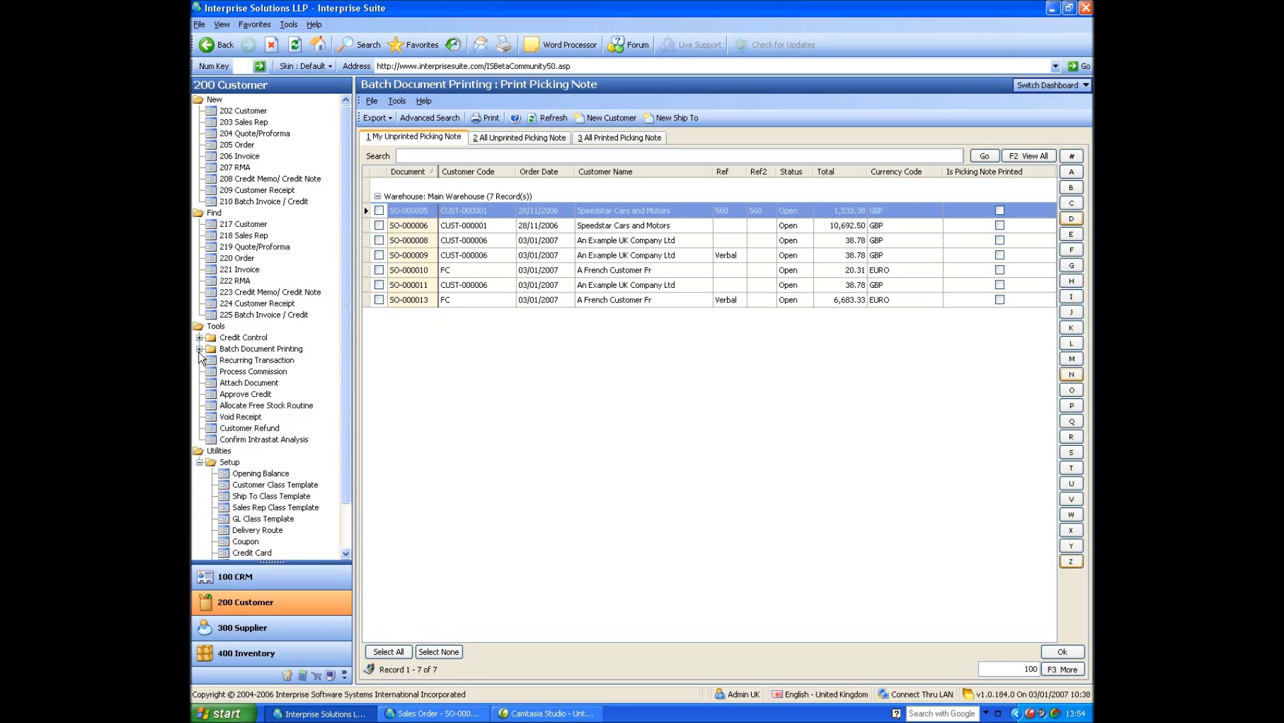
- Return to the sales order and view its workflow stage for the Main Warehouse
{"action": "left_click", "coordinate": [435, 713]}
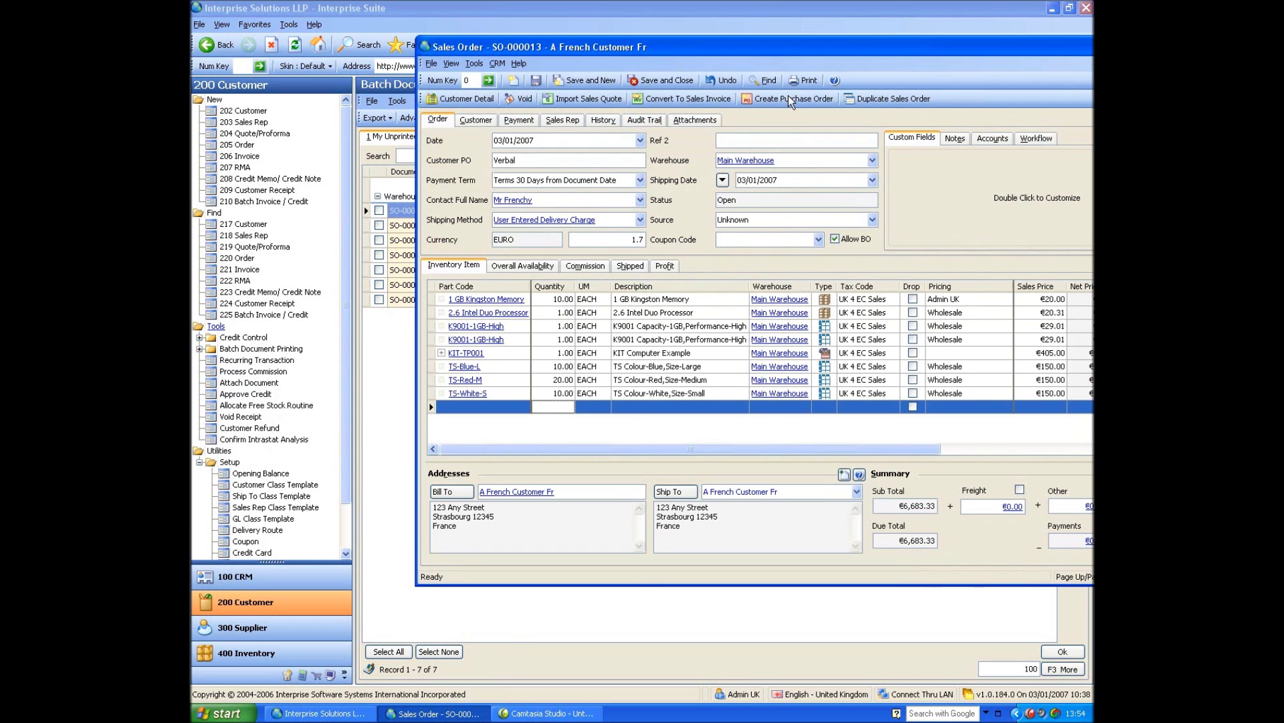
{"action": "left_click_drag", "start_coordinate": [781, 46], "coordinate": [632, 53]}
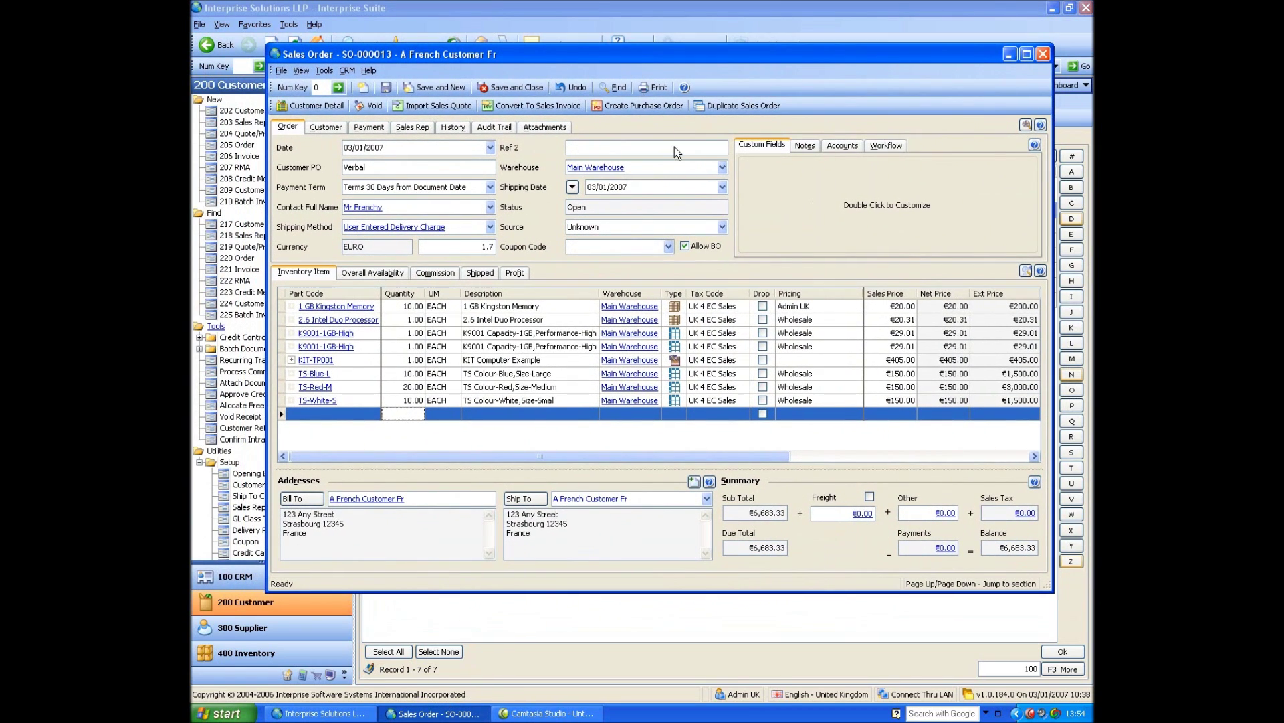
{"action": "left_click", "coordinate": [889, 146]}
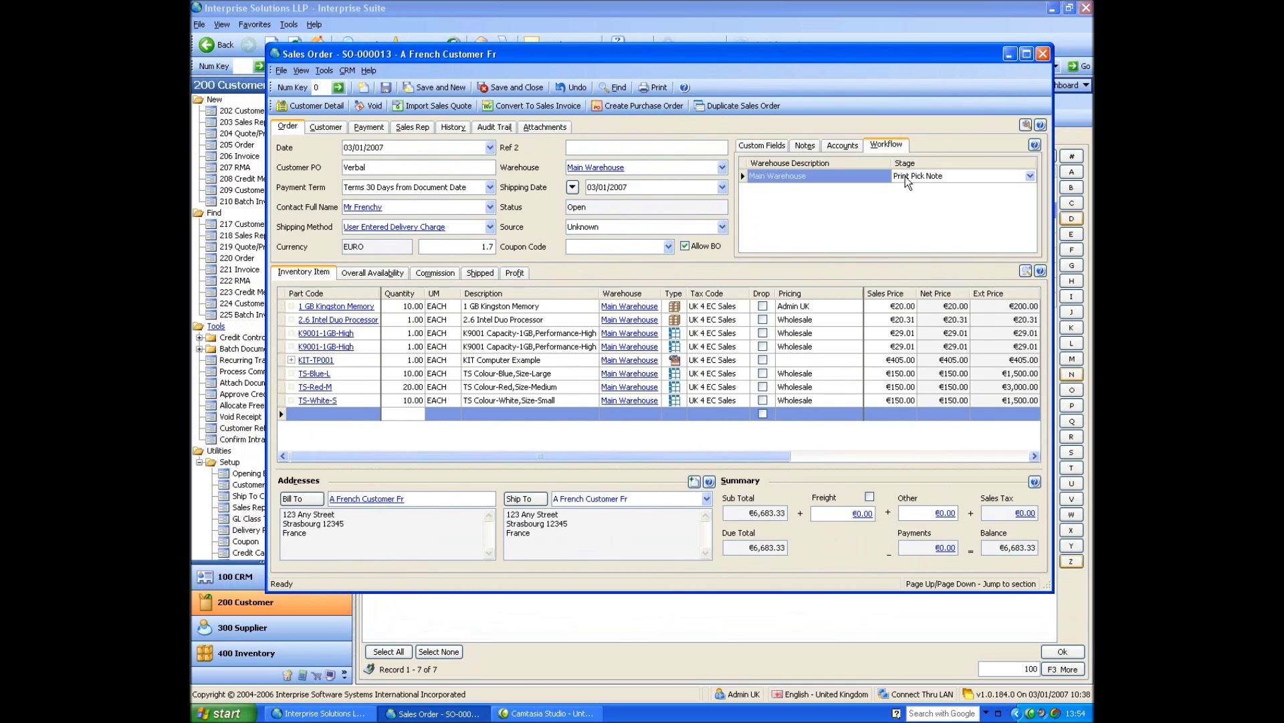
- Try the Completed and Ready To Invoice workflow stages for the Main Warehouse and restore the Print Pick Note stage
{"action": "left_click", "coordinate": [903, 176]}
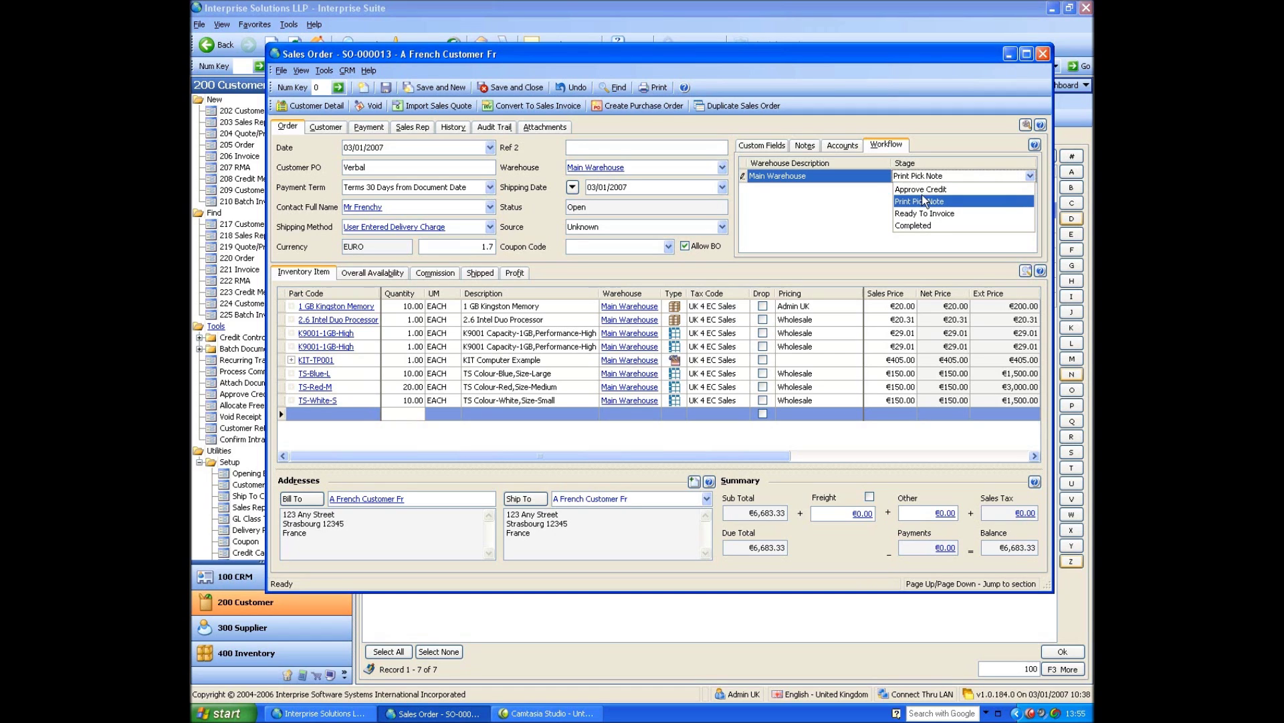
{"action": "left_click", "coordinate": [942, 228]}
{"action": "left_click", "coordinate": [938, 176]}
{"action": "left_click", "coordinate": [938, 213]}
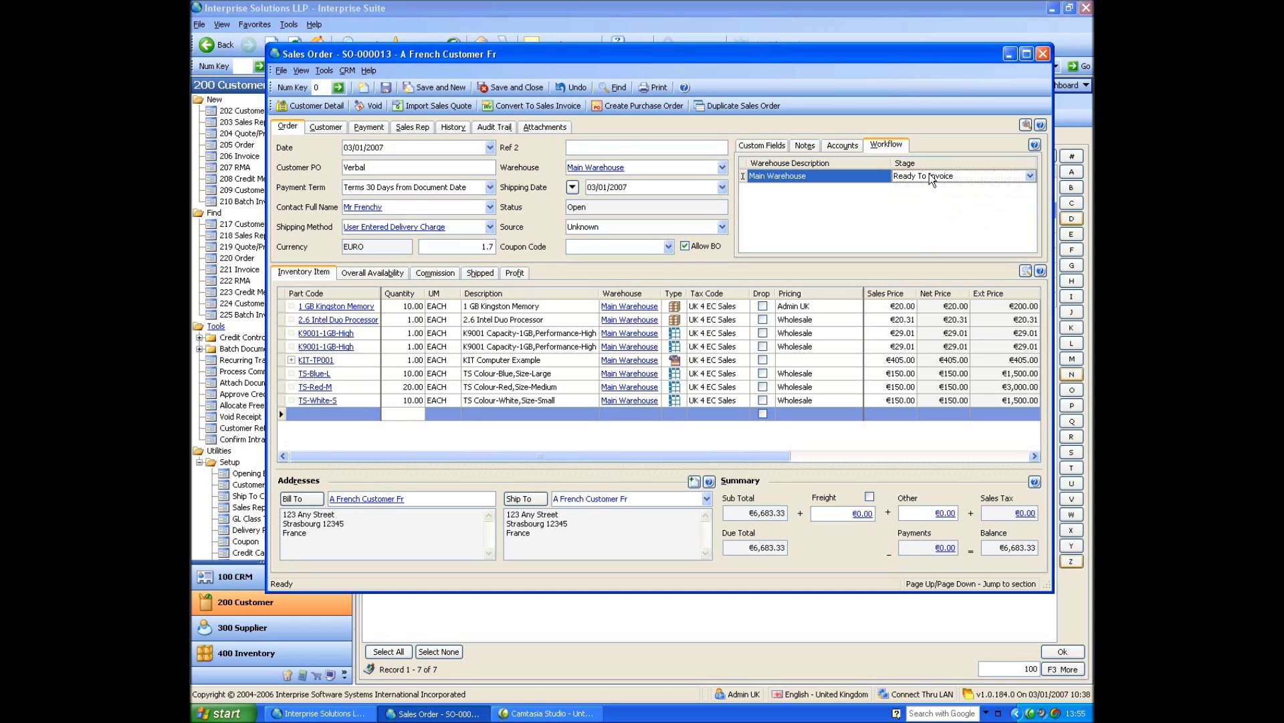
{"action": "left_click", "coordinate": [931, 179]}
{"action": "left_click", "coordinate": [938, 202]}
- Minimize the sales order and open the customer preferences in the Customer module's setup
{"action": "left_click", "coordinate": [1010, 53]}
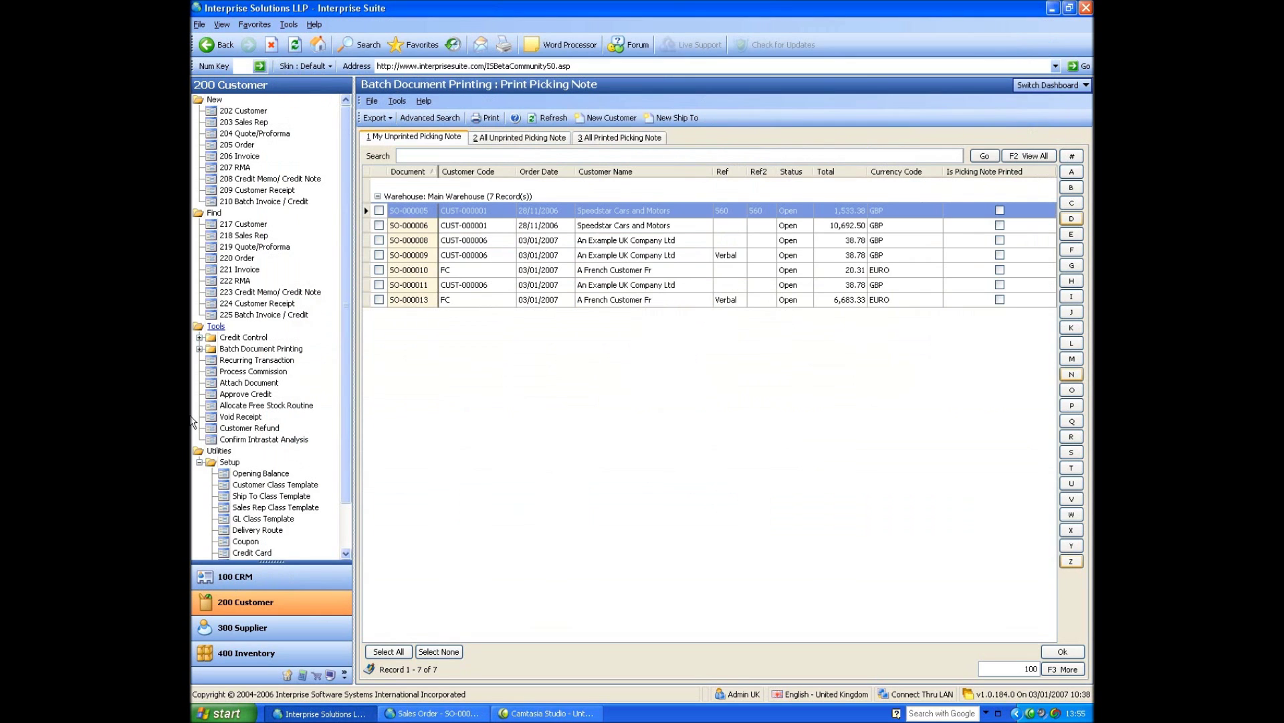
{"action": "scroll", "coordinate": [336, 532], "scroll_direction": "down", "scroll_amount": 1}
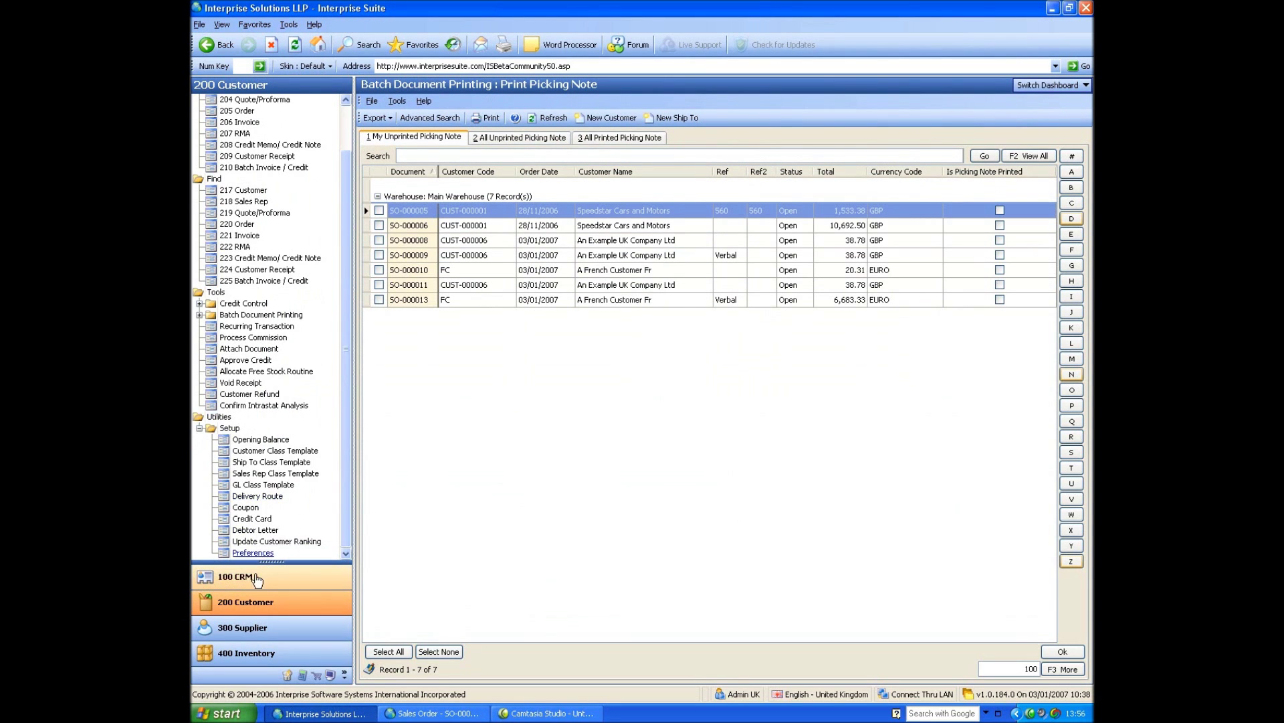
{"action": "left_click", "coordinate": [251, 553]}
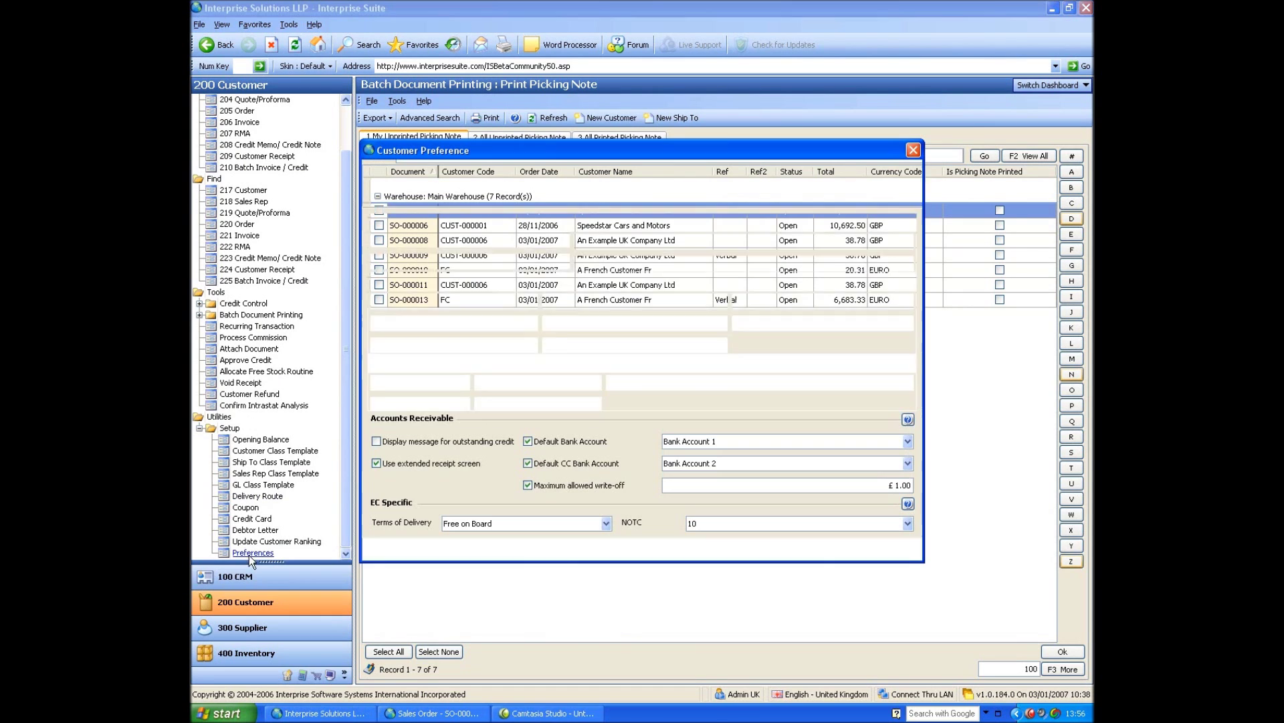